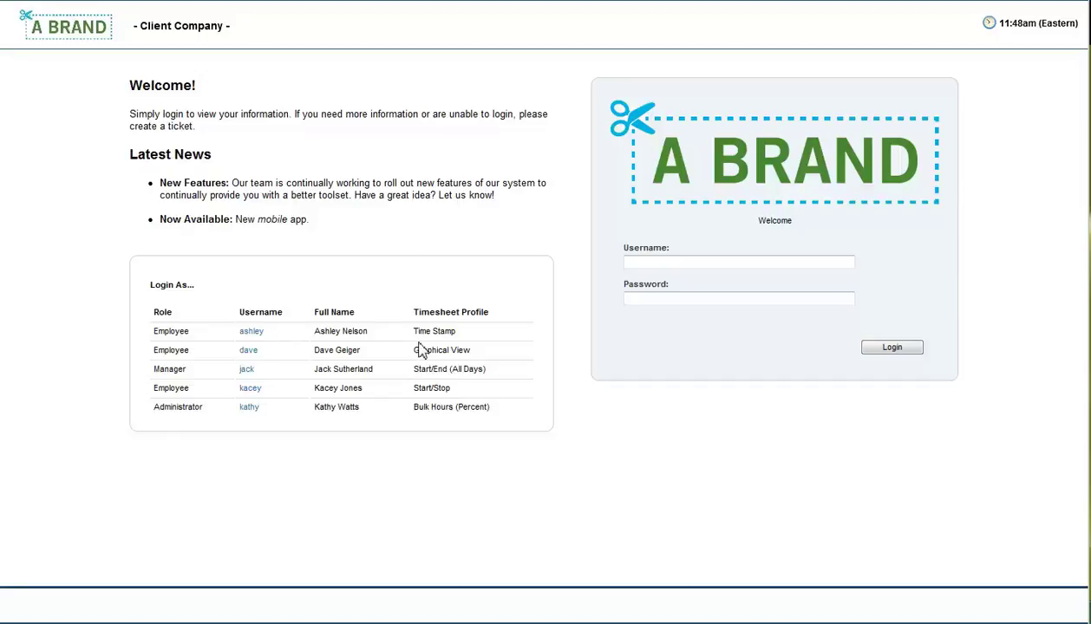
Log in as the employee with the Time Stamp timesheet profile and change the current task to Interactive Movies
click(252, 333)
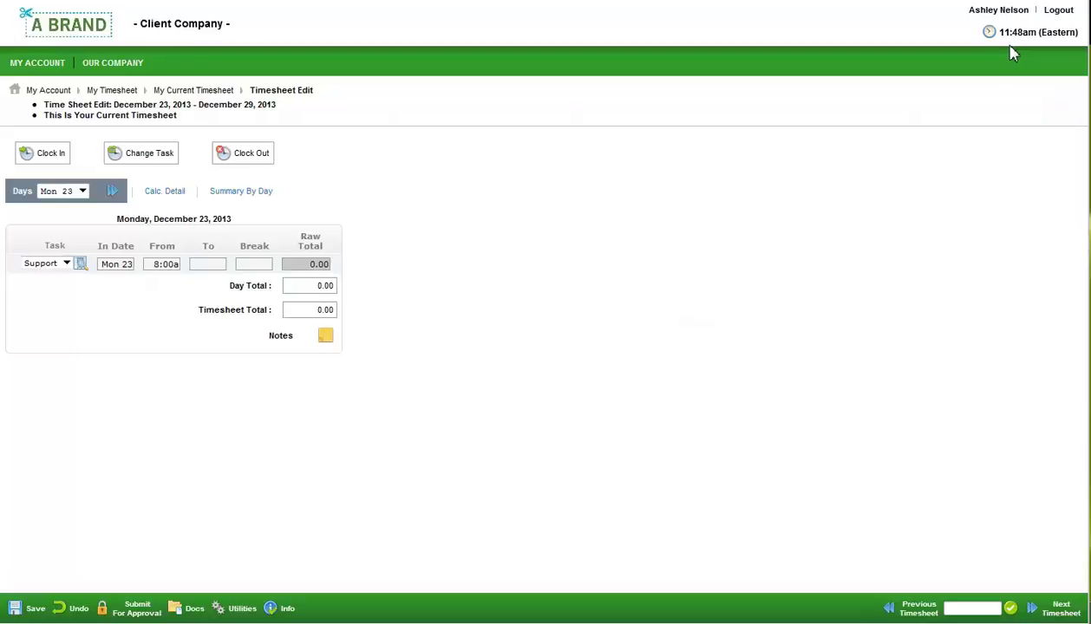
click(149, 154)
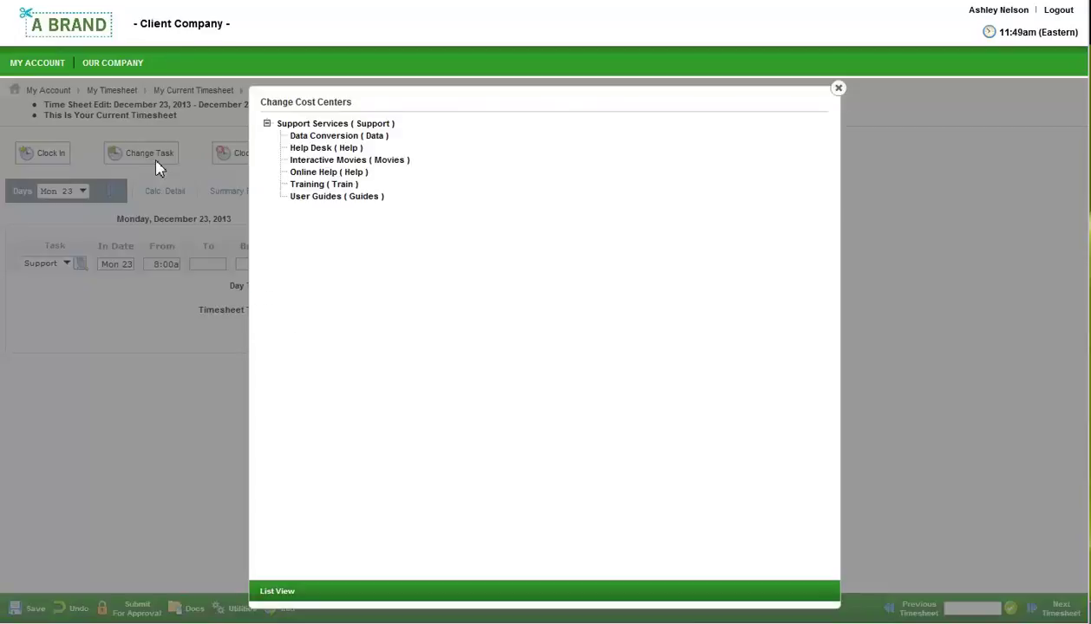
click(307, 160)
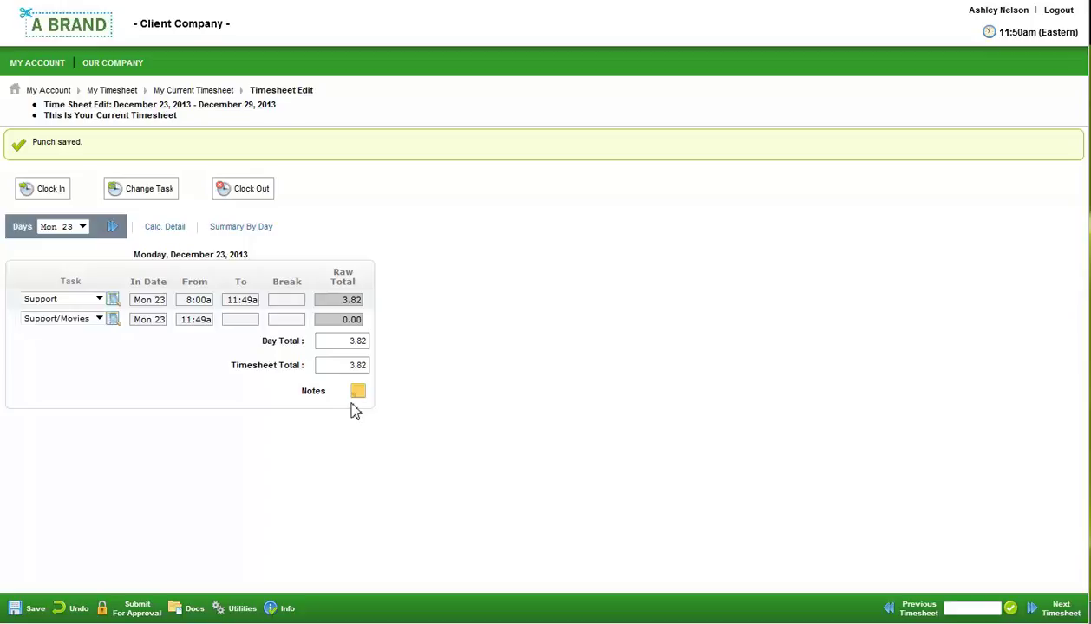
Look over the timesheet utilities, and switch to the account of the employee with the Start/Stop timesheet profile
click(246, 611)
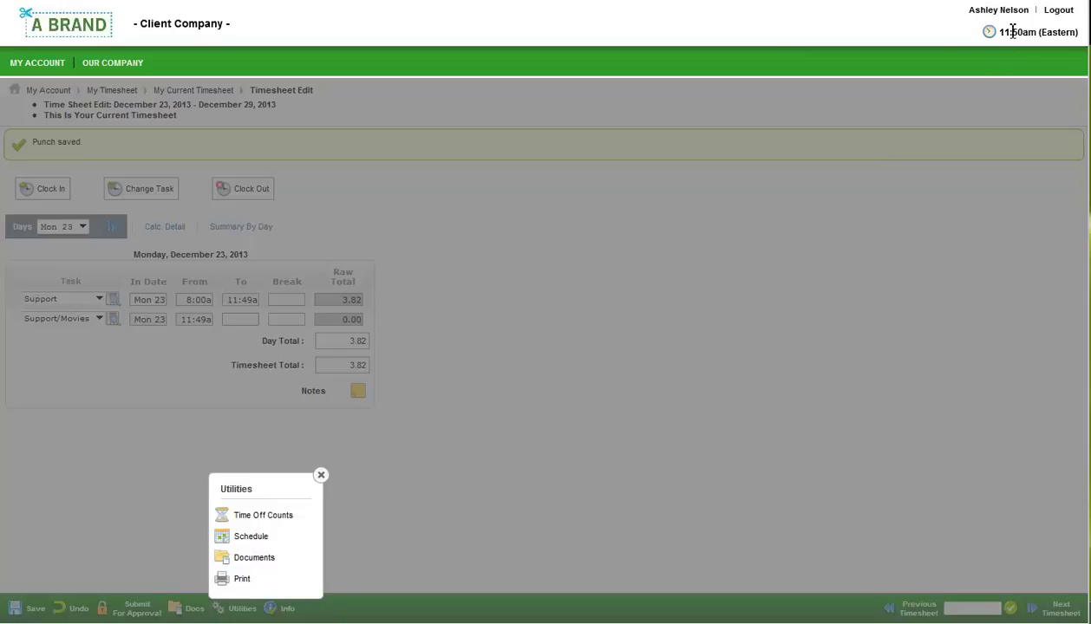
click(1053, 12)
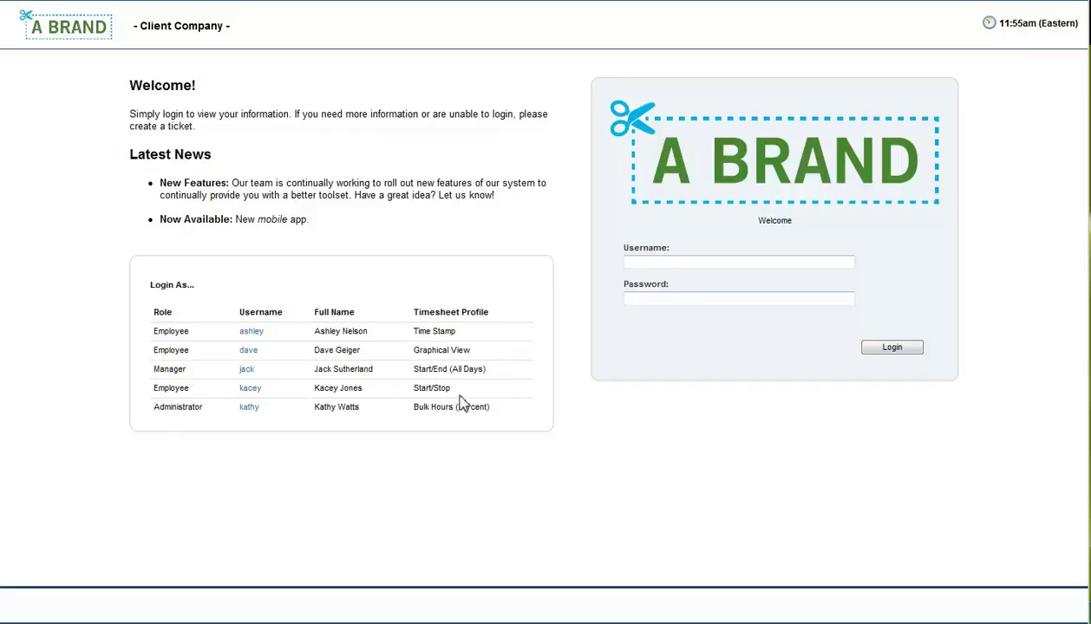
click(251, 392)
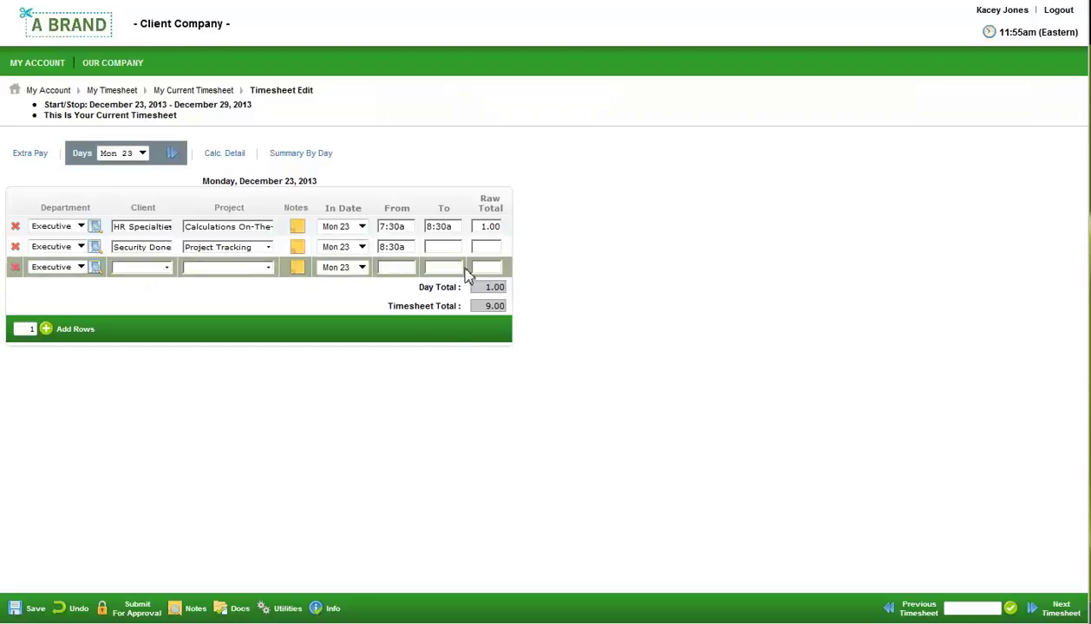
End the Project Tracking entry at 10 and save a new entry starting at 10 for client HR Specialties, project Data Synchronization
click(446, 247)
text(10)
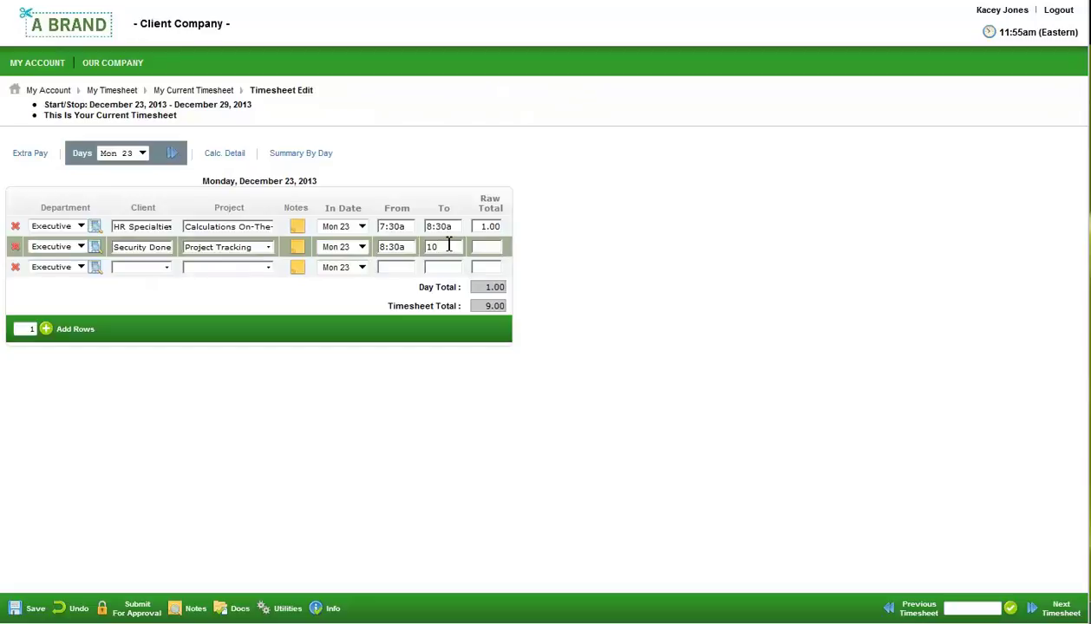
click(165, 267)
click(153, 295)
click(237, 266)
click(234, 307)
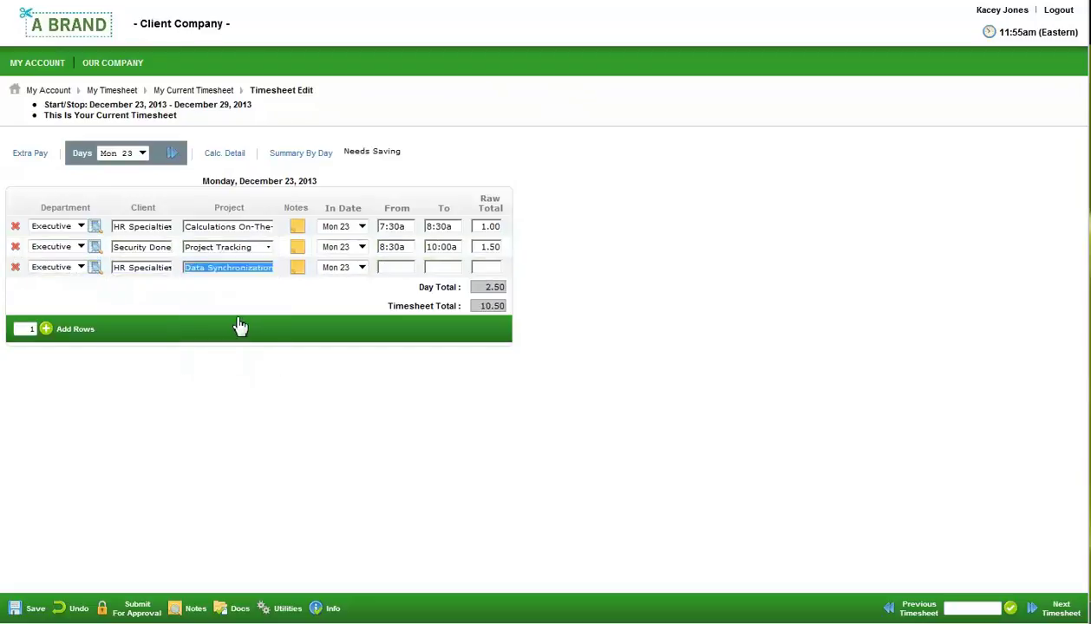
click(414, 269)
text(10)
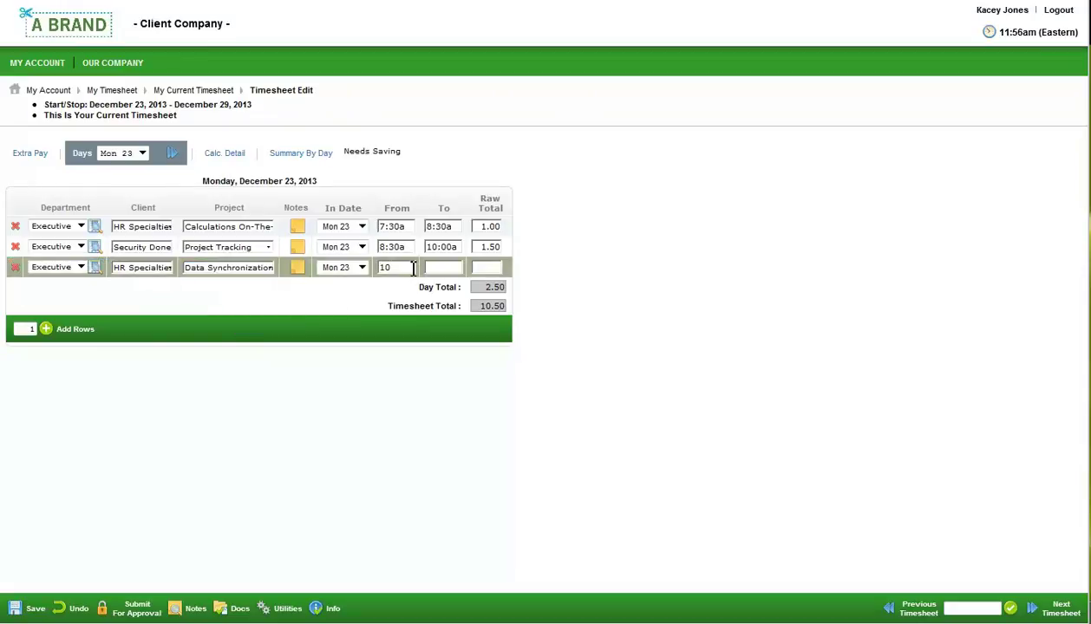
click(30, 609)
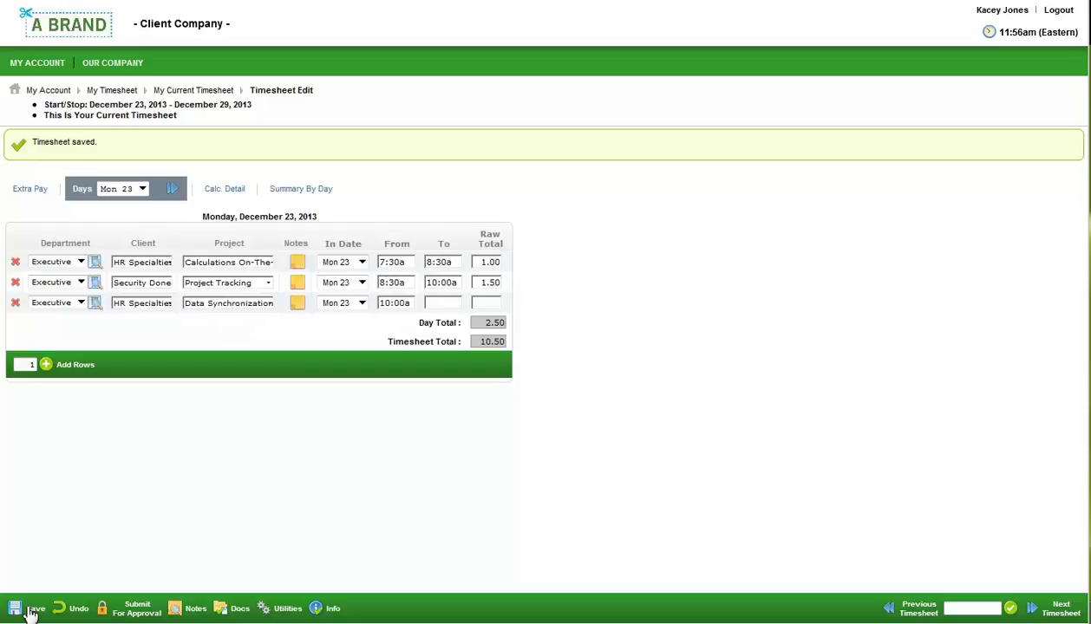
Open the timesheet's extra pay entries and review the available pay categories and the uploaded timesheet documents
click(31, 193)
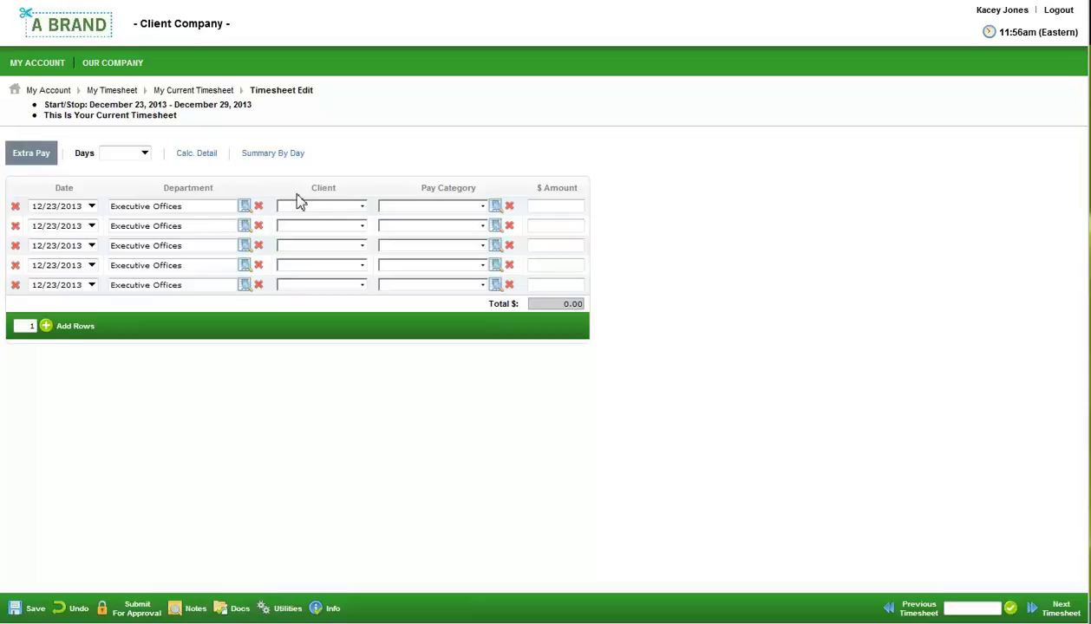
click(496, 208)
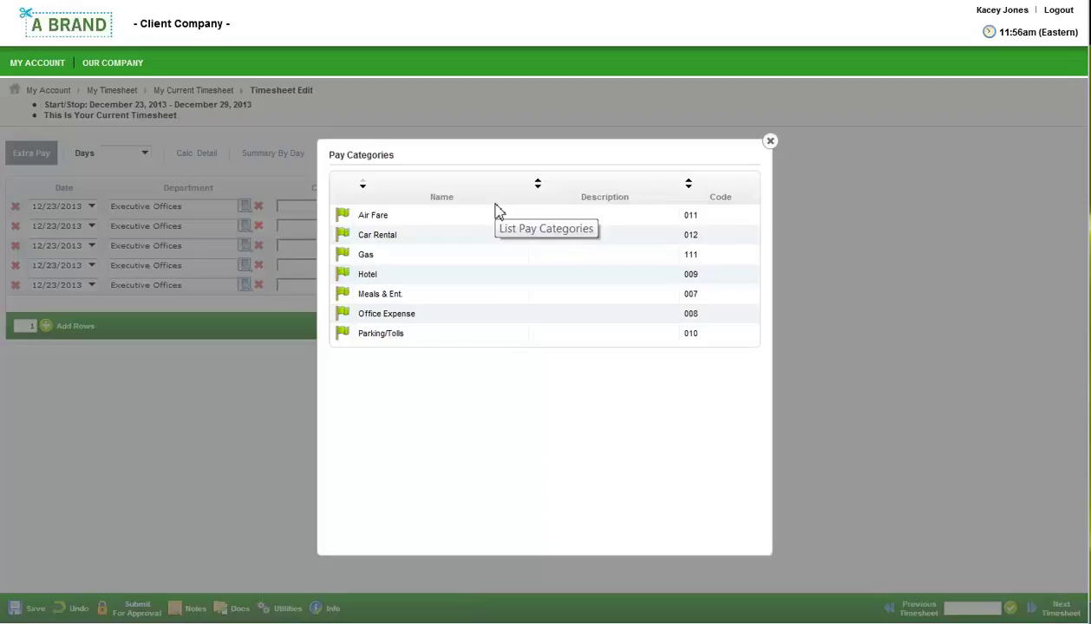
click(770, 142)
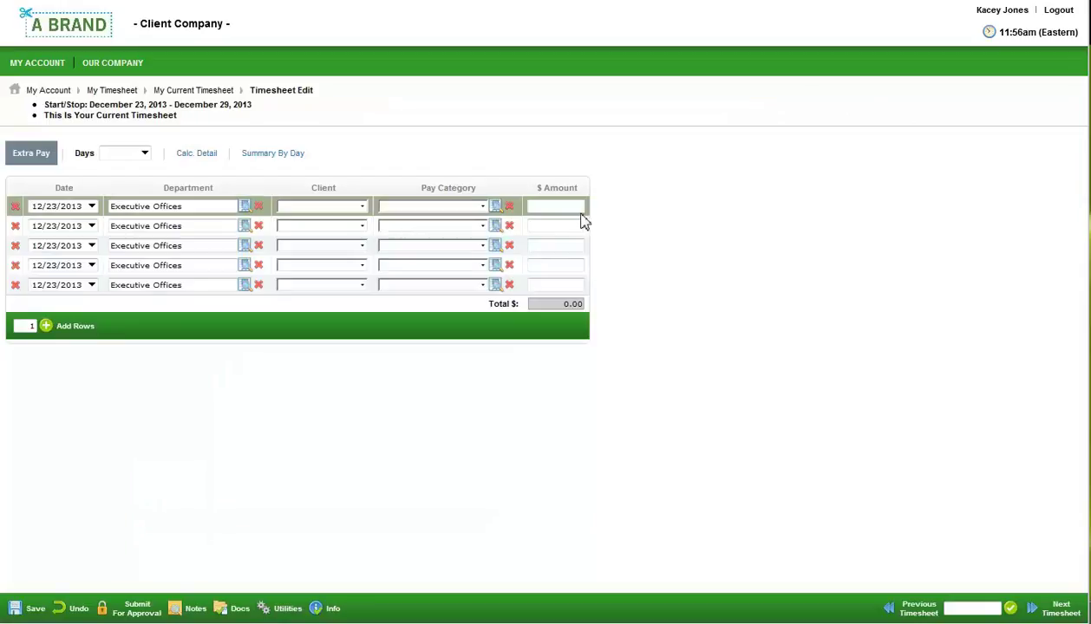
click(236, 612)
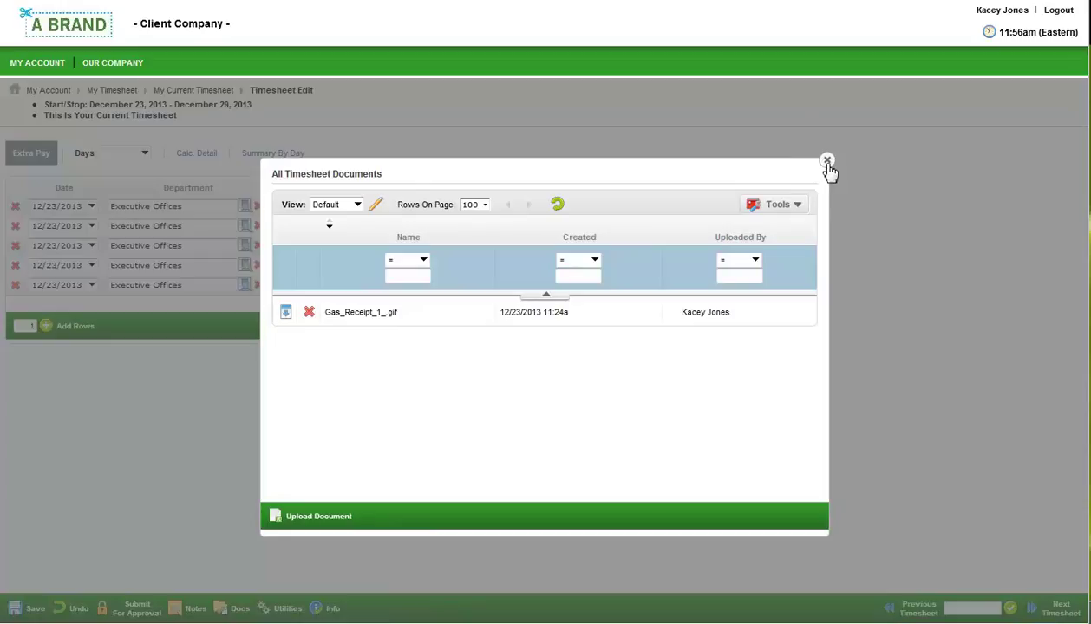
click(827, 162)
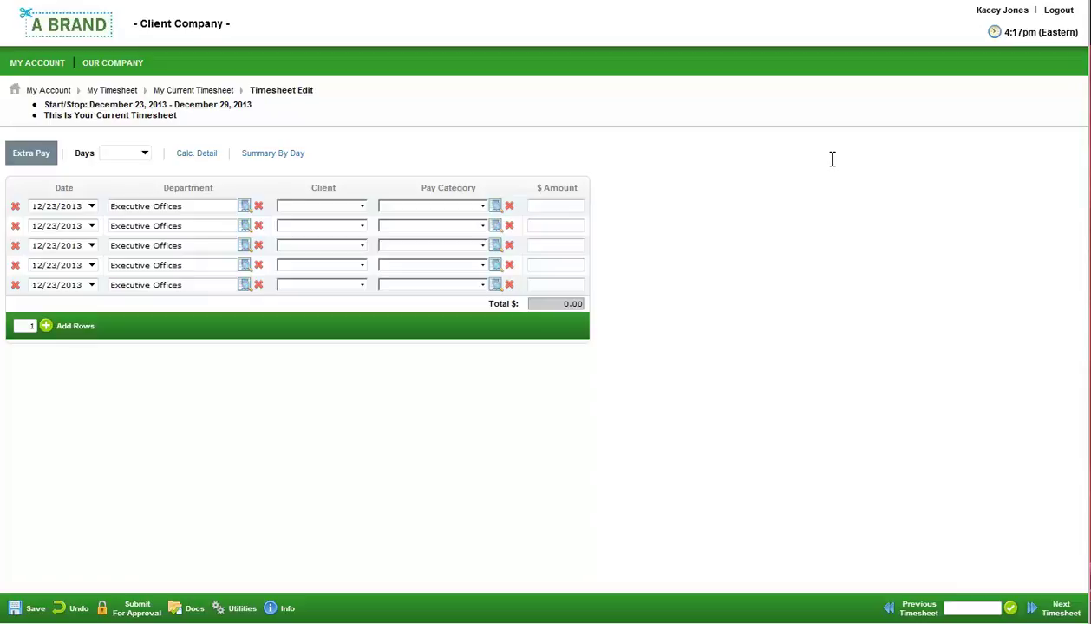
Open a new time off request and choose Vacation as the time off type
click(57, 77)
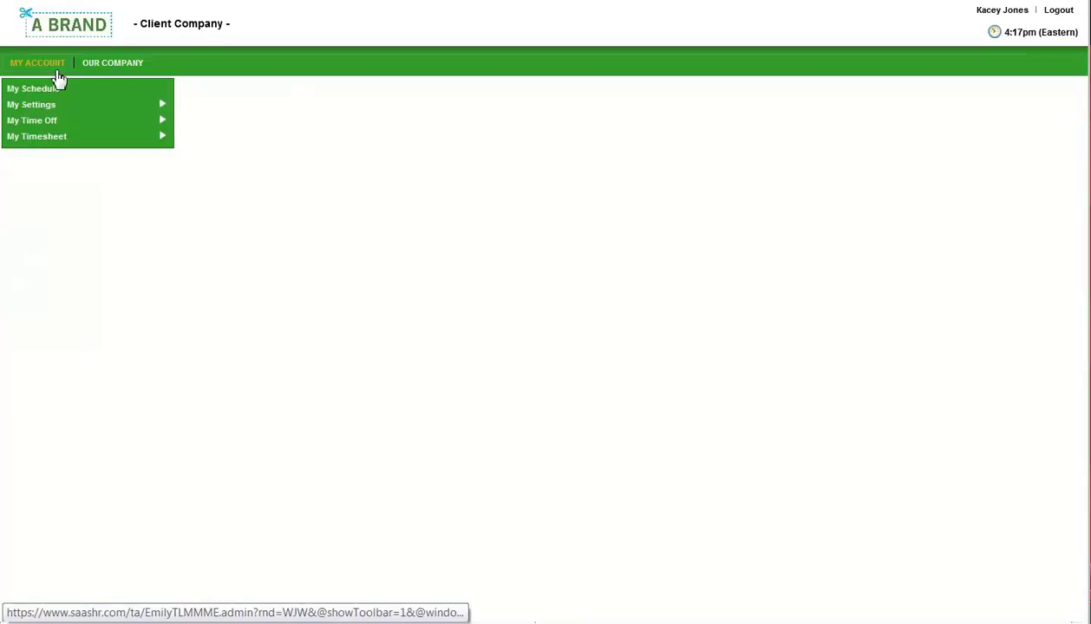
mouse_move(59, 121)
click(190, 129)
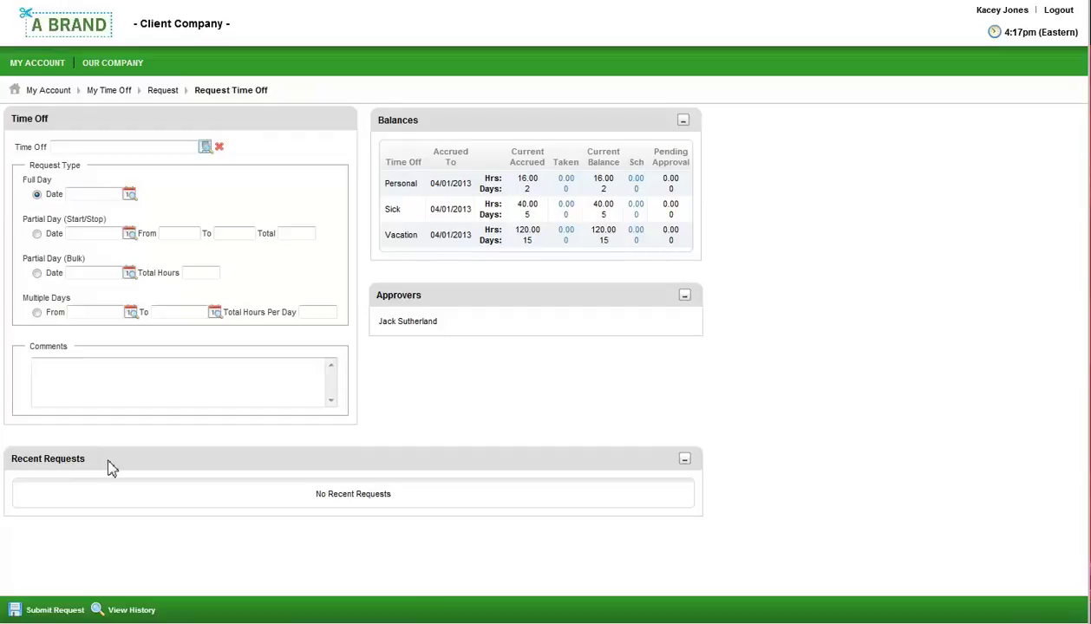
click(205, 147)
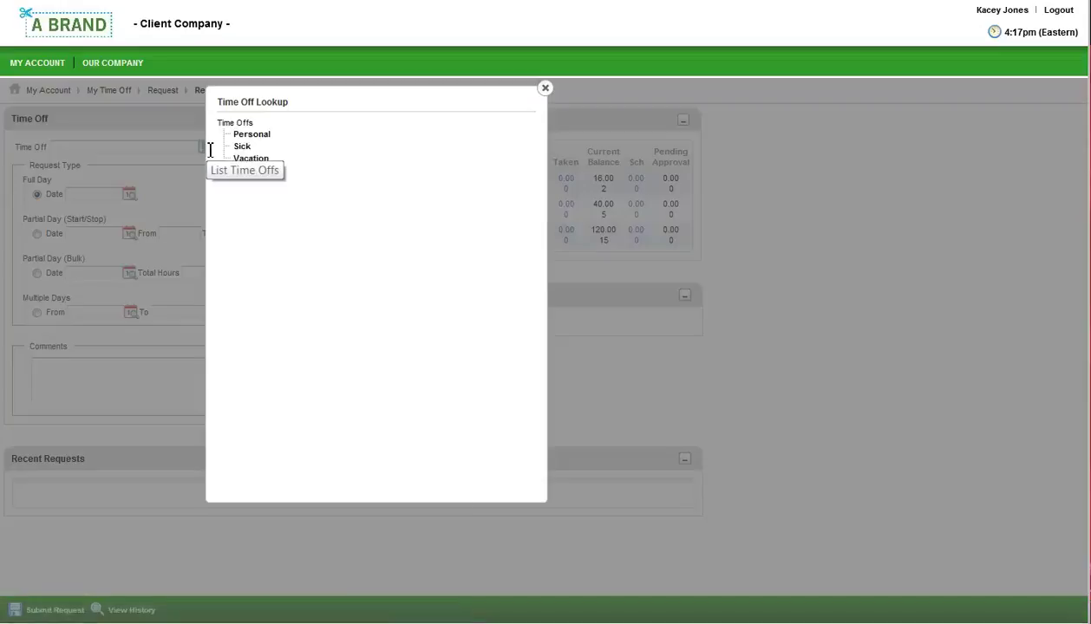
click(250, 160)
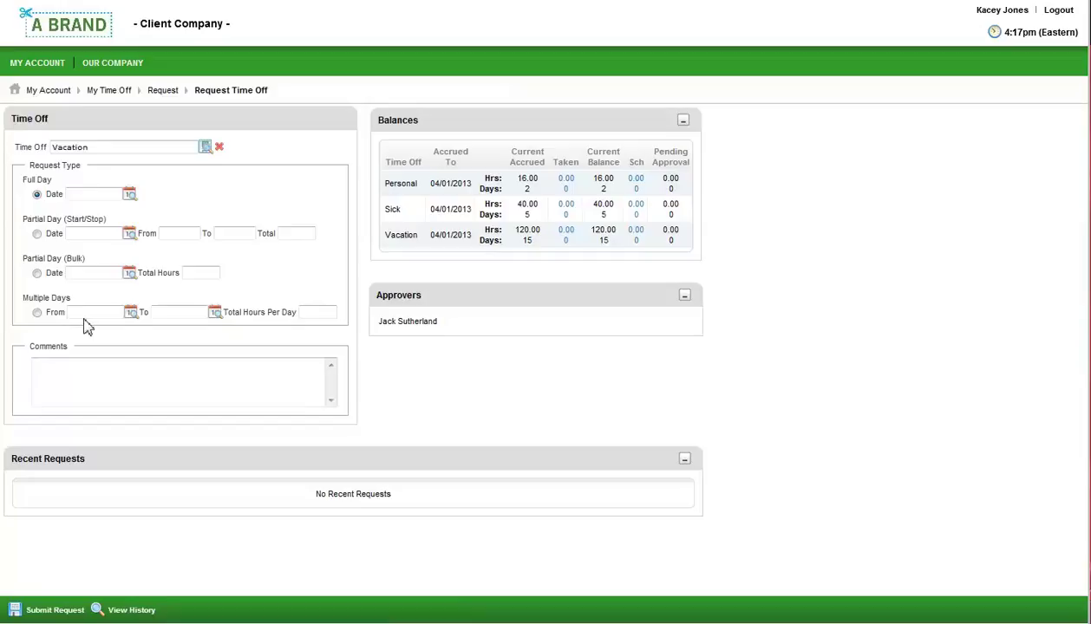
Set the full-day request date to 12/27/2013, add the comment "making it a long weekend" and submit the request
click(130, 197)
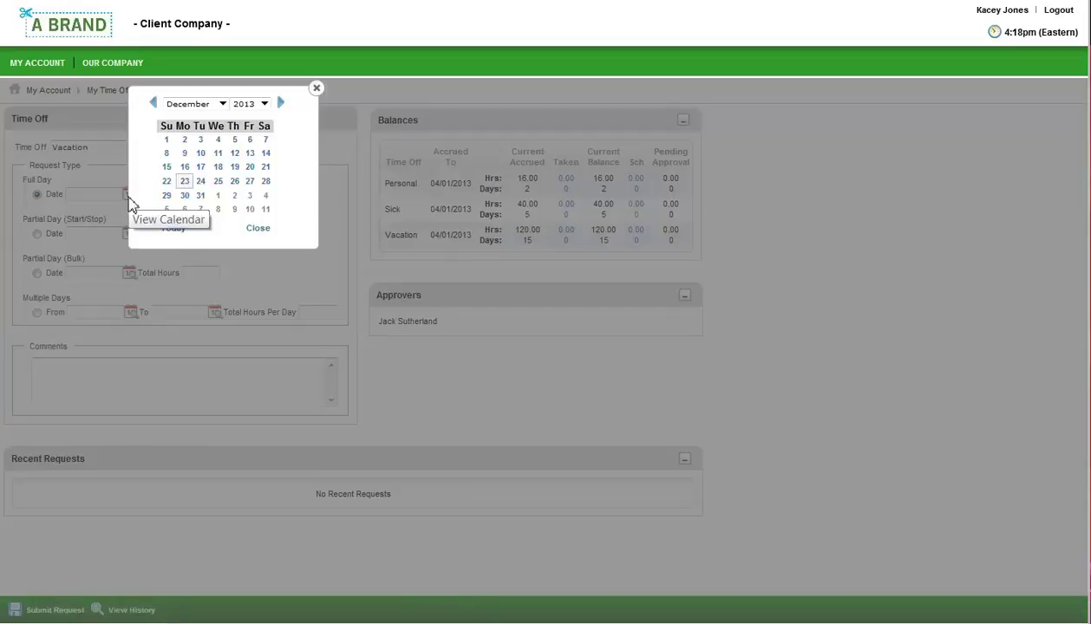
click(249, 182)
click(126, 367)
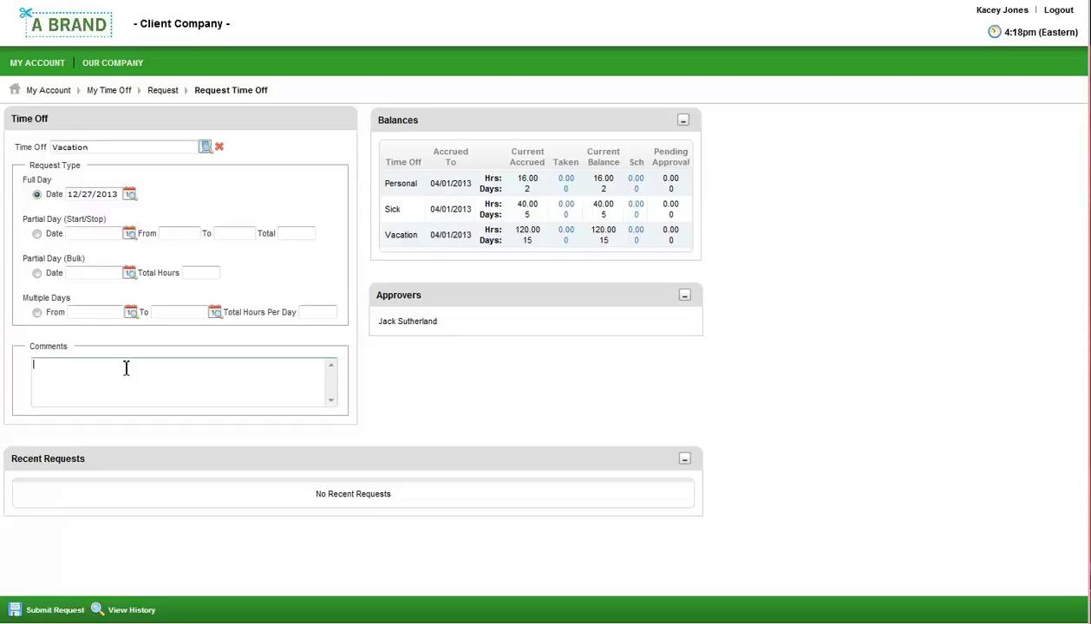
text(making it a long weekend)
click(72, 610)
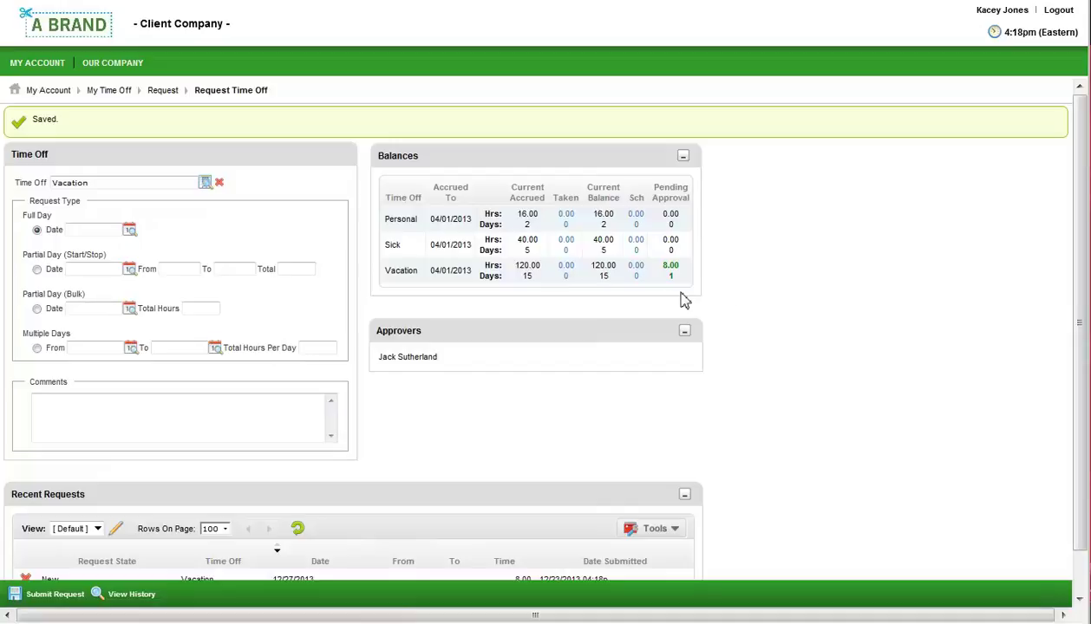
Switch to the manager's account and review the dashboard's Dot Board, Exceptions and Missing Punches sections
click(1058, 13)
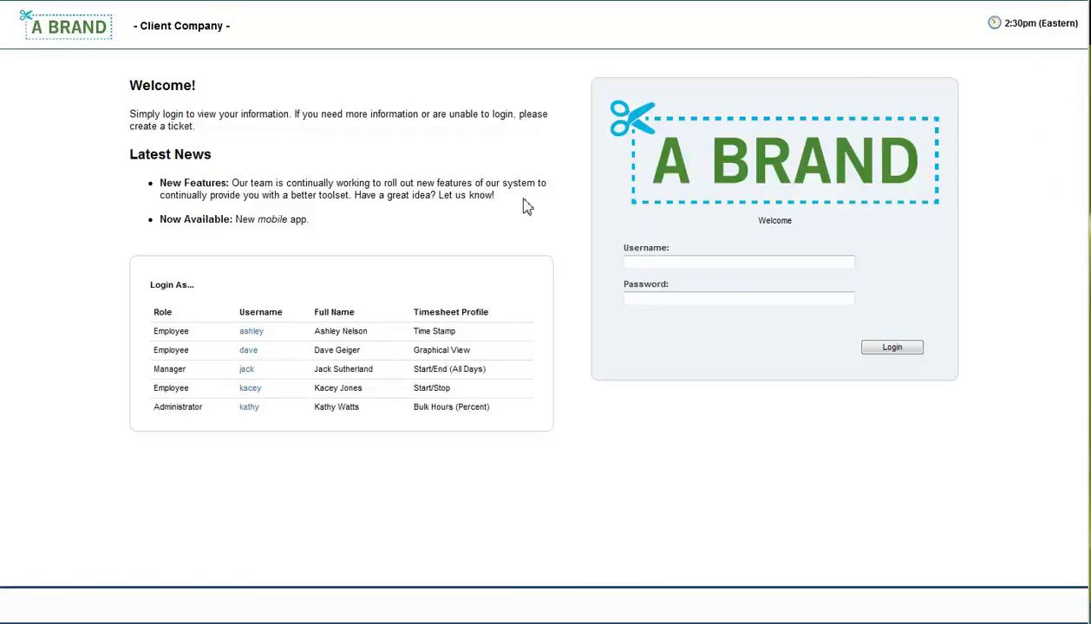
click(245, 371)
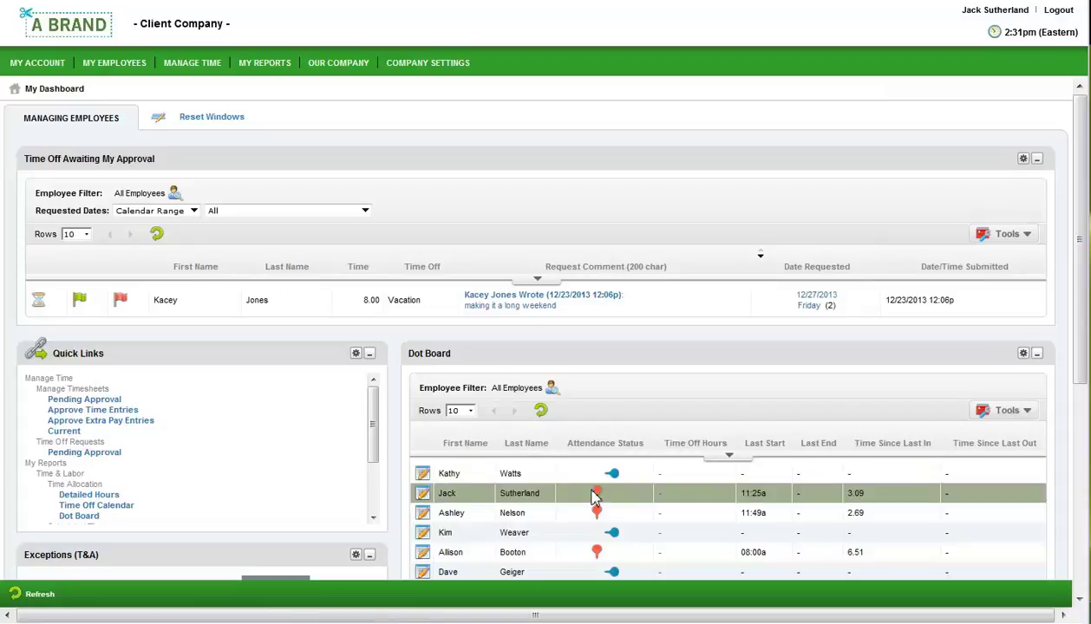
mouse_move(613, 482)
scroll(397, 536, down, 4)
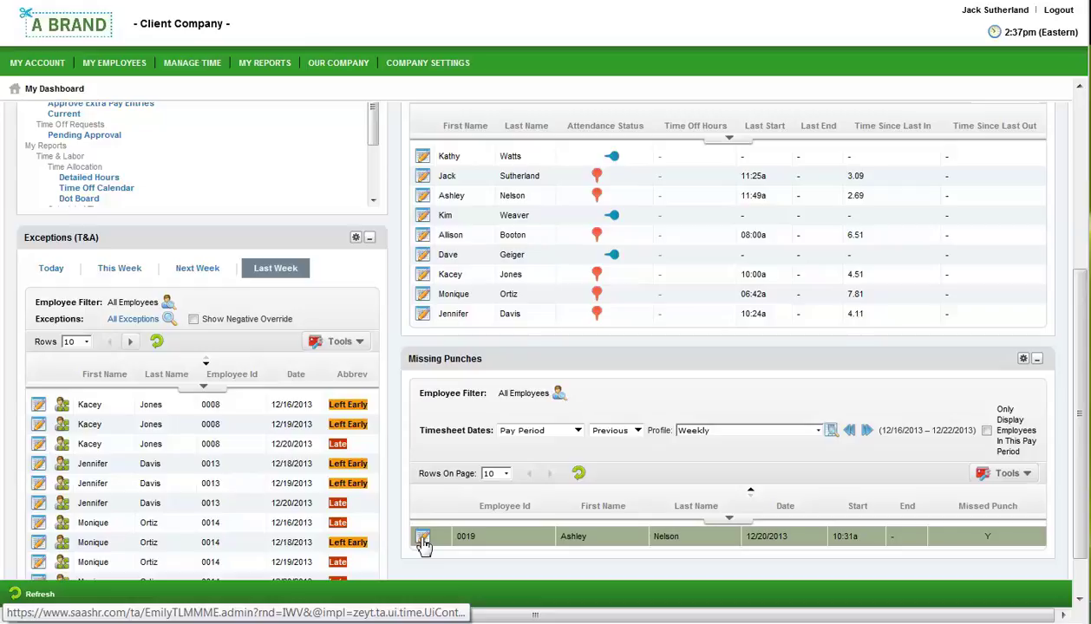
scroll(397, 533, up, 4)
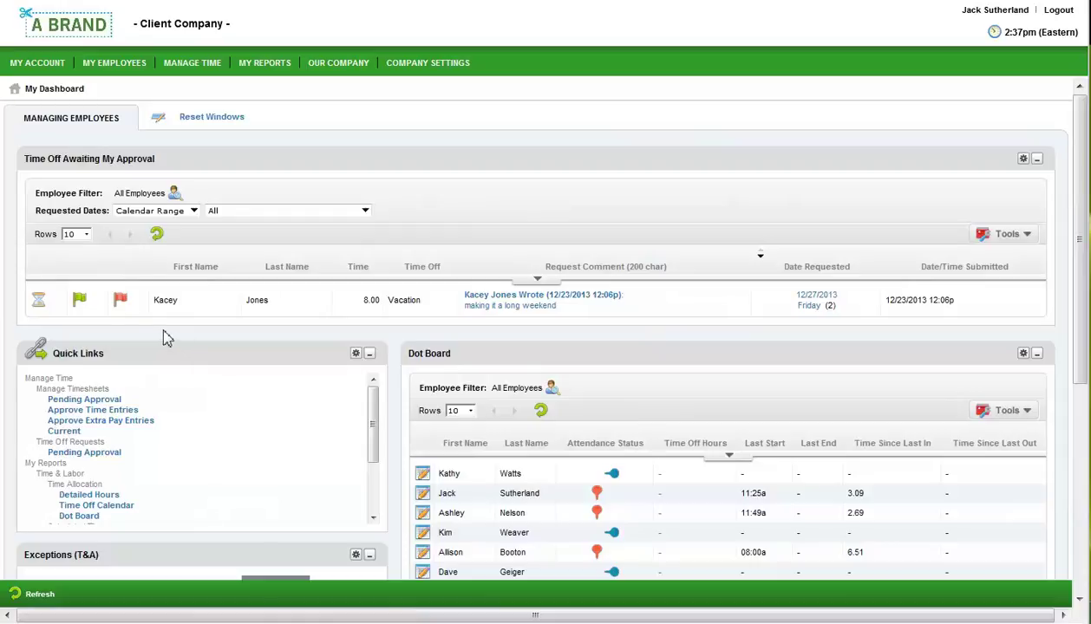
Review the requesting employee's time off counts and the people scheduled off on the requested date, 12/27/2013
click(36, 304)
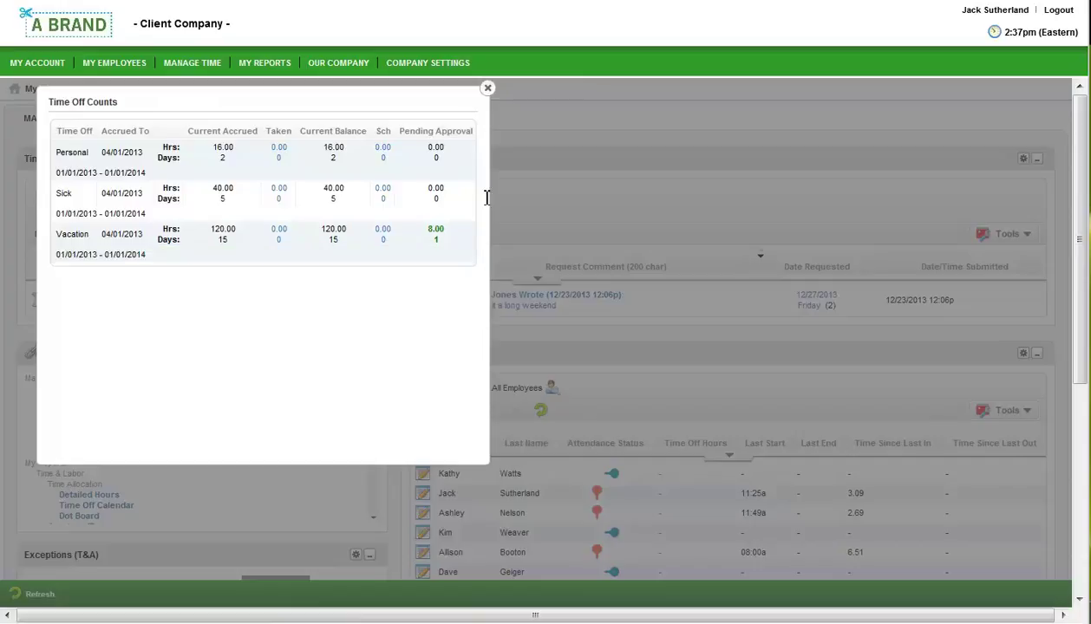
click(487, 88)
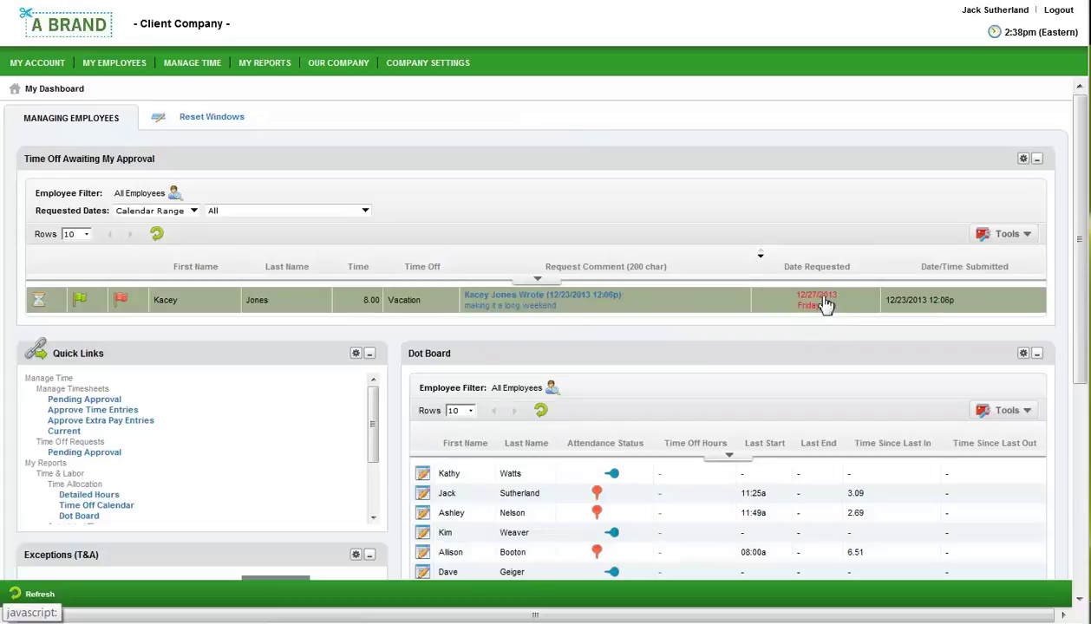
click(824, 303)
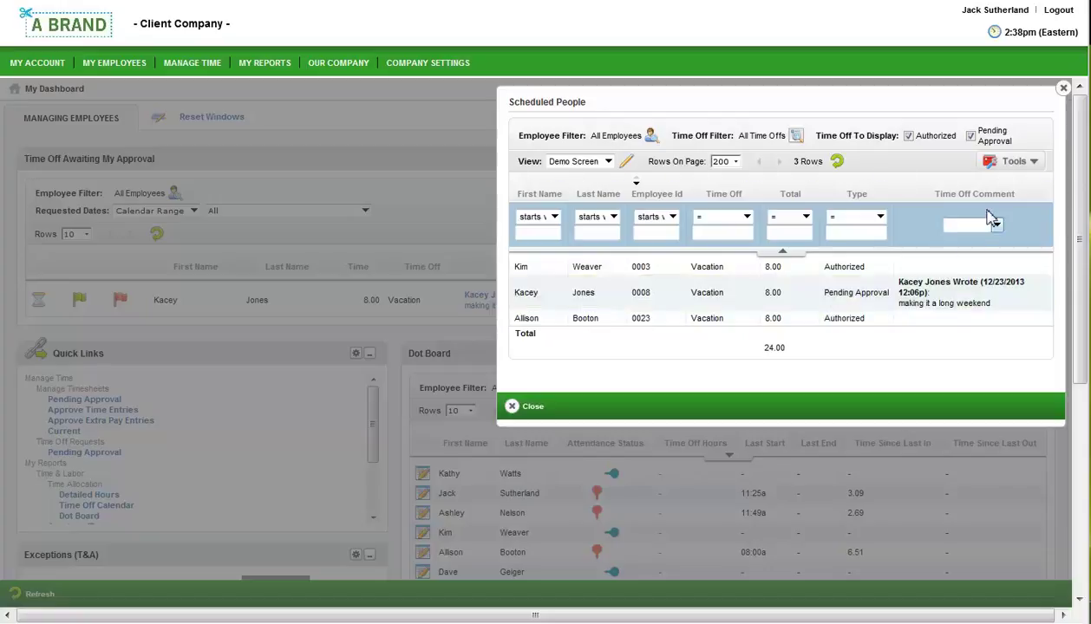
click(1064, 94)
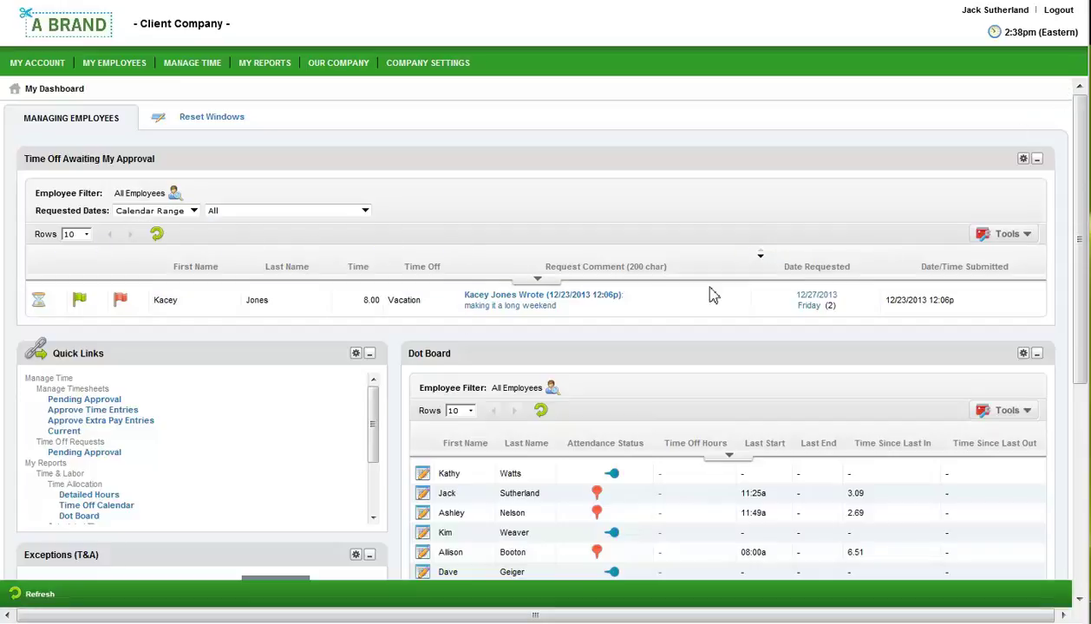
Approve the pending vacation request with the comment "have fun"
click(78, 301)
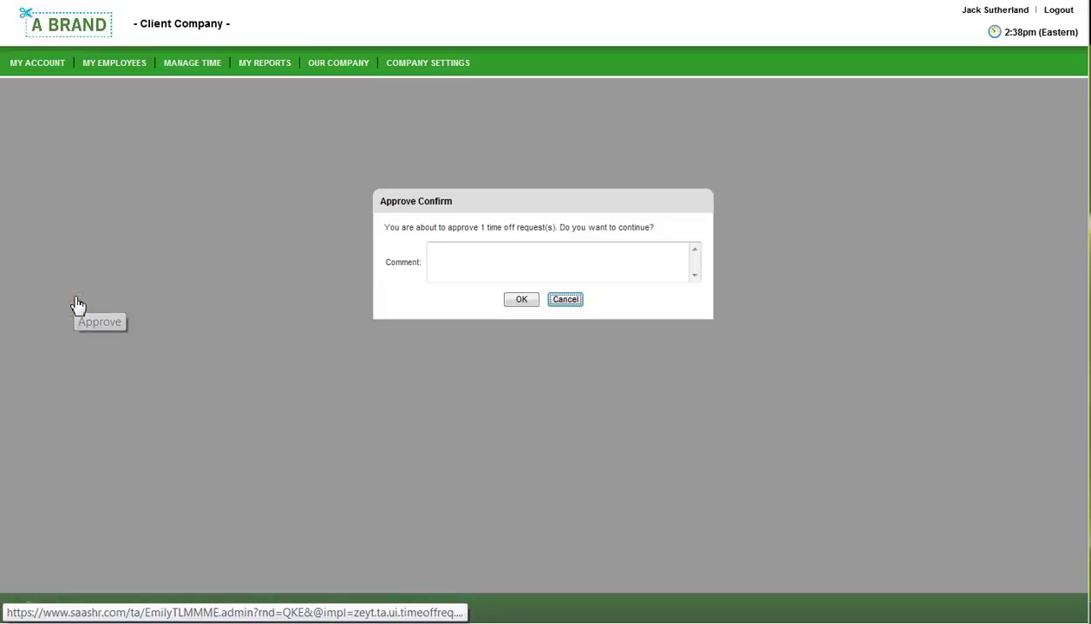
click(524, 253)
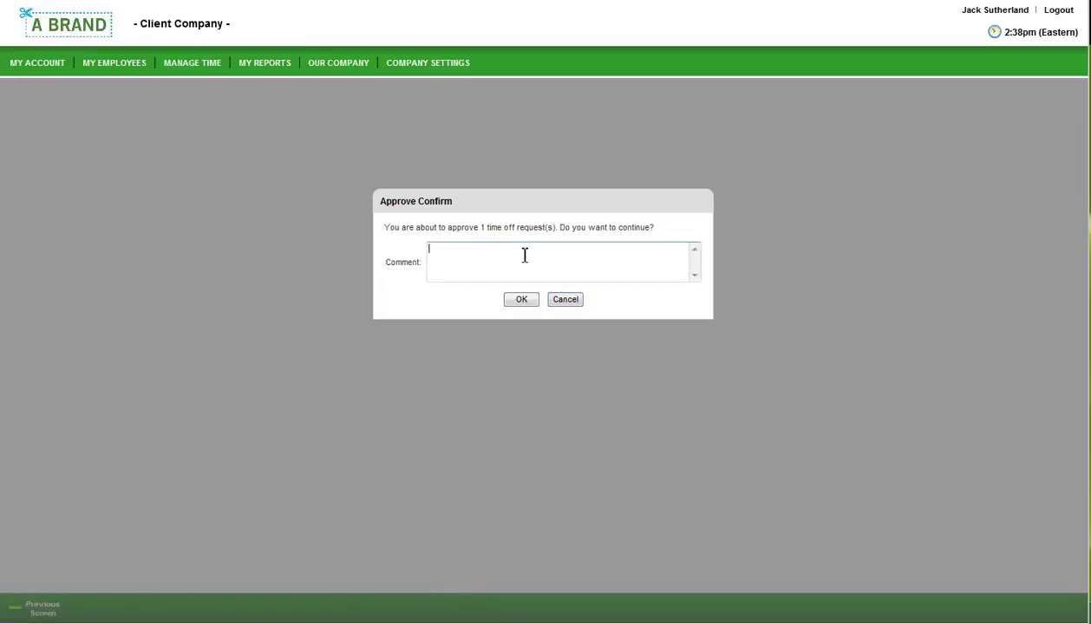
text(have fun)
click(525, 300)
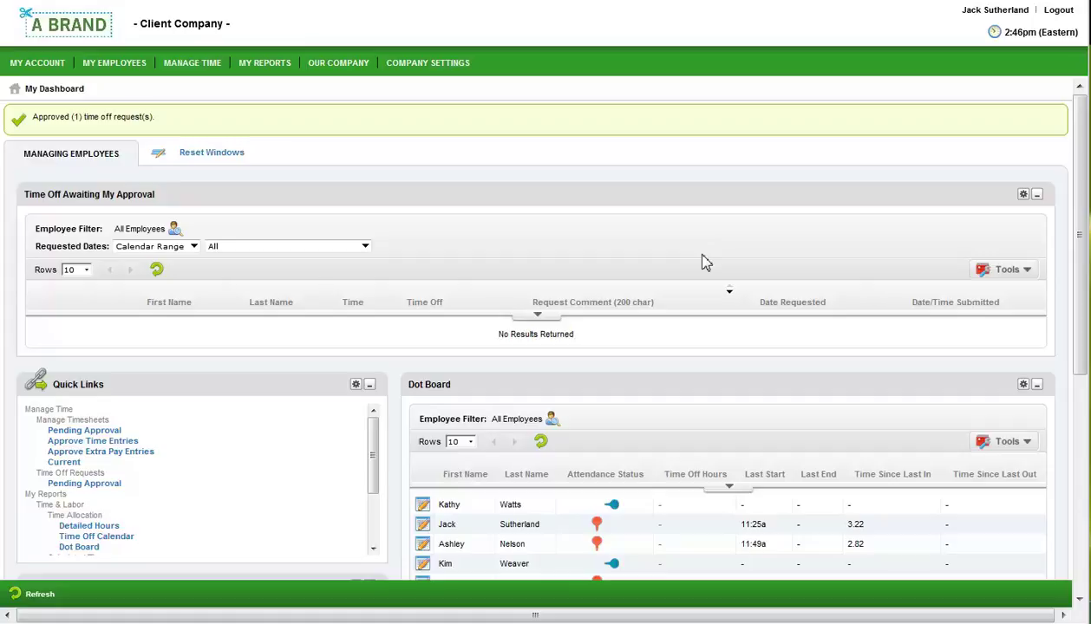
Open the missing punch of 12/20/2013, check its notes, set the Support/Help entry's end time to 3p and save the timesheet
scroll(704, 262, down, 5)
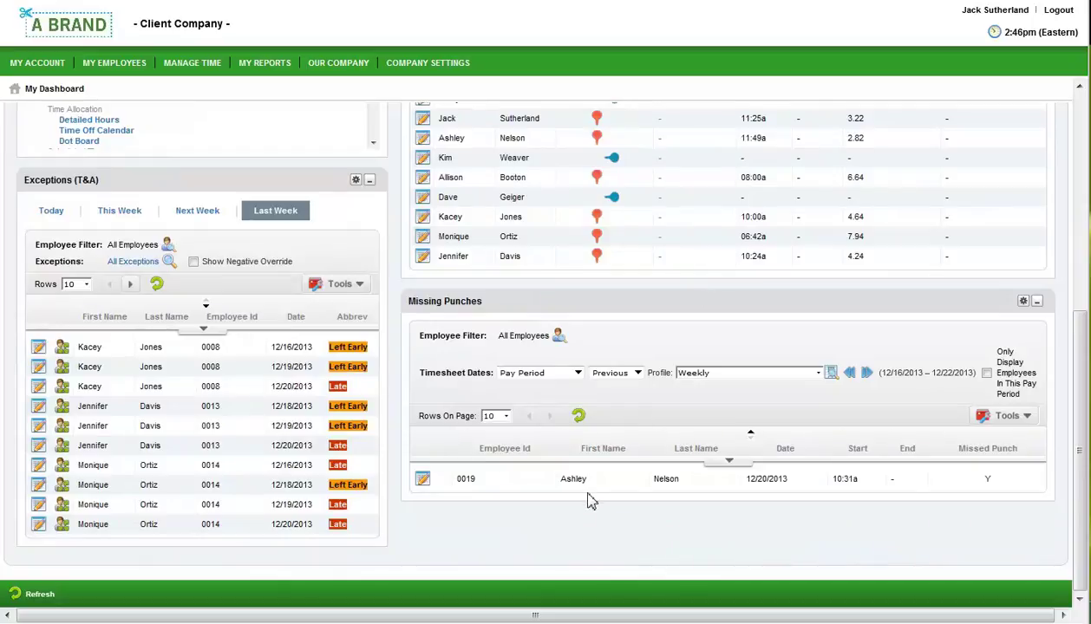
click(424, 480)
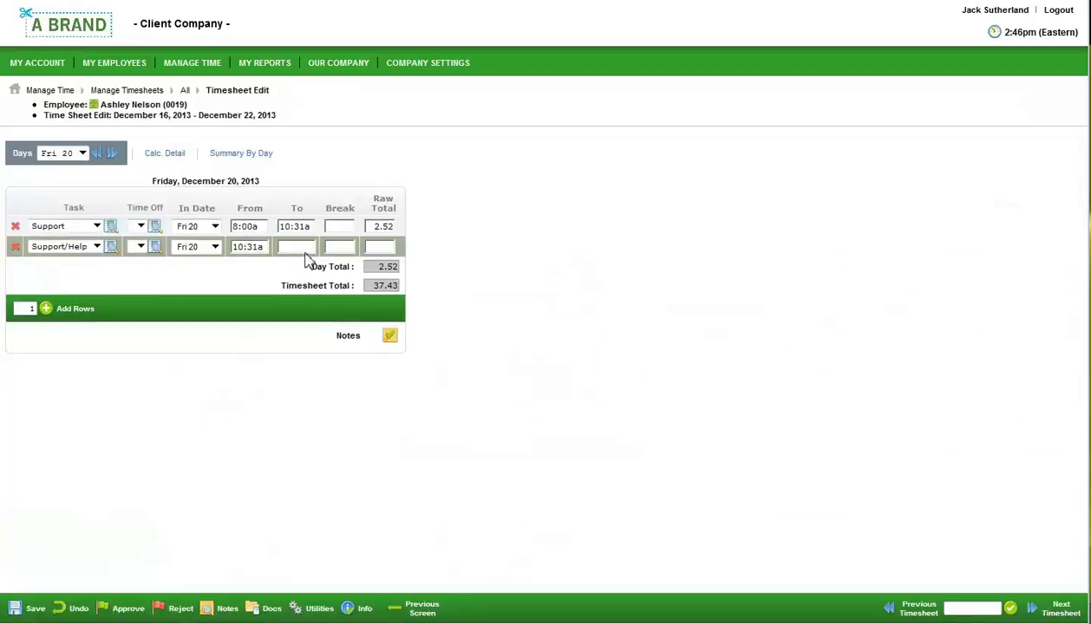
click(391, 340)
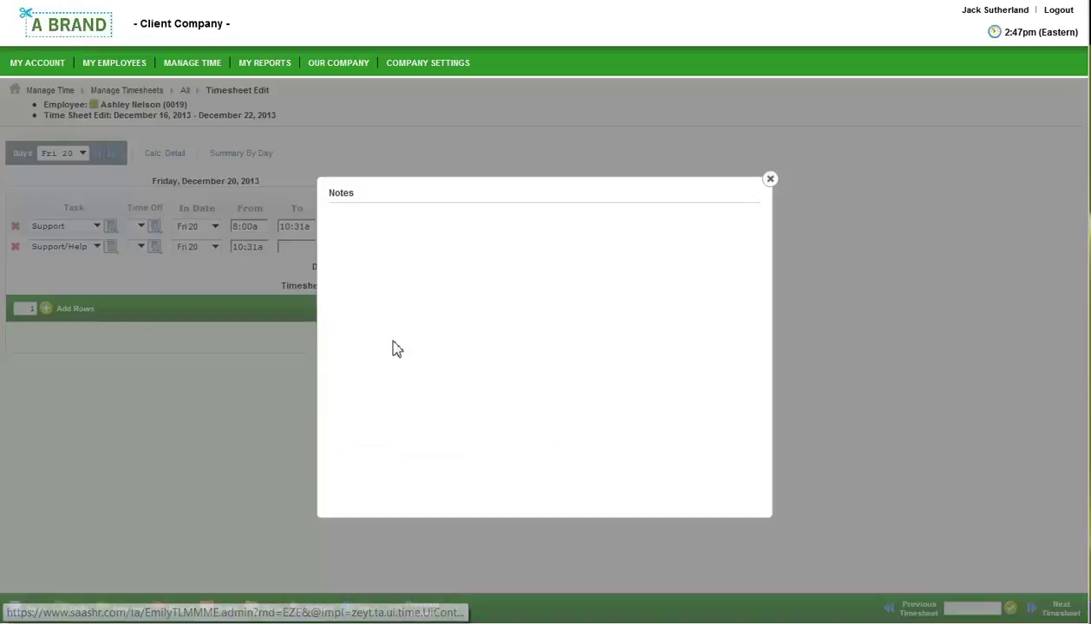
click(769, 179)
click(298, 247)
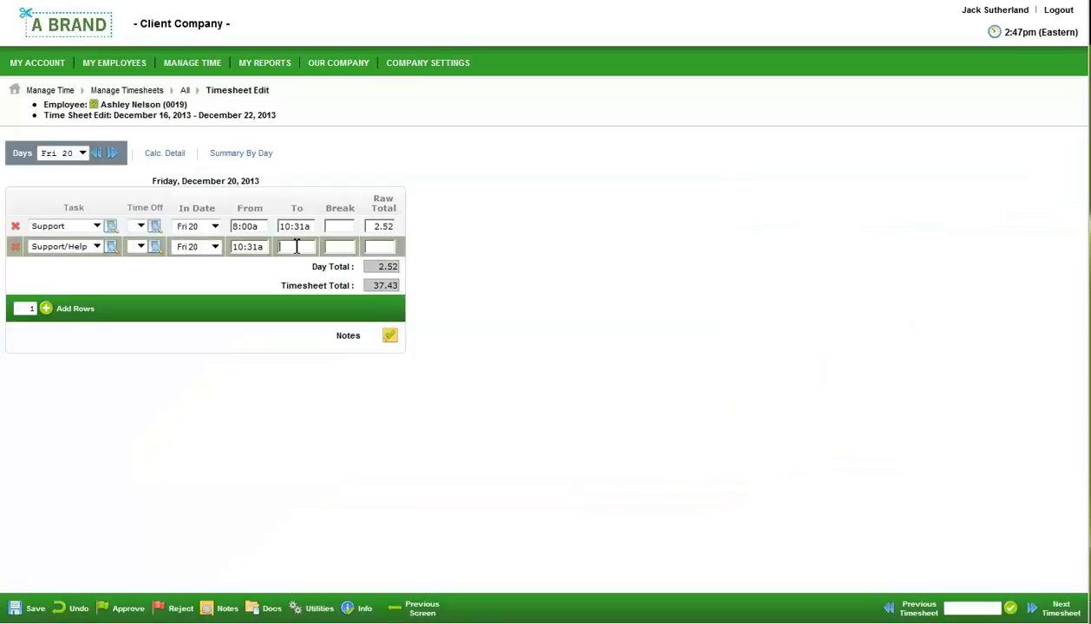
text(3p)
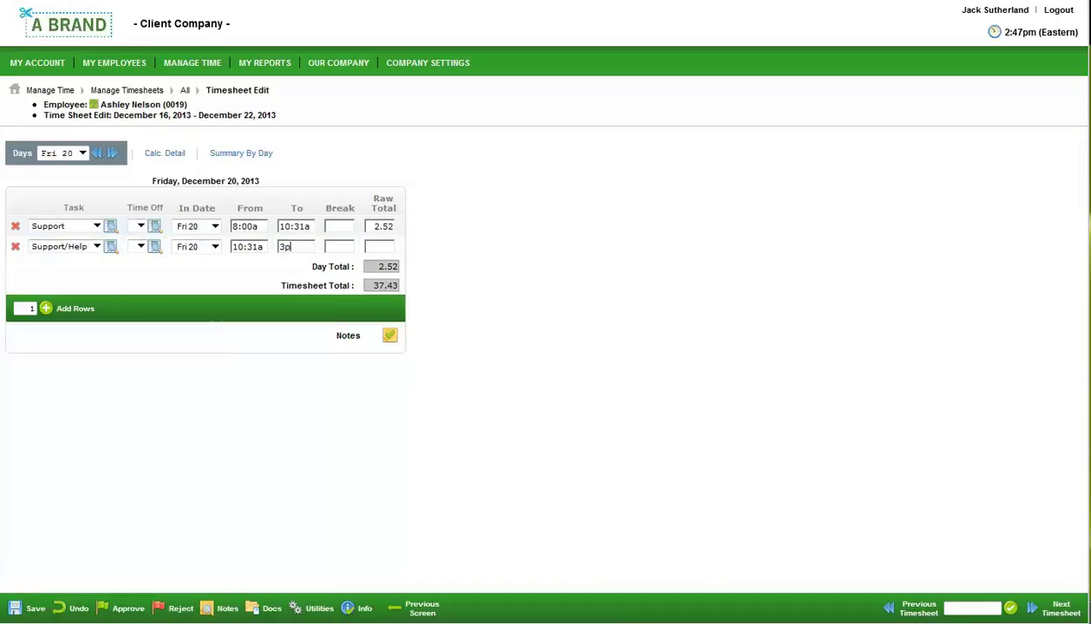
click(19, 612)
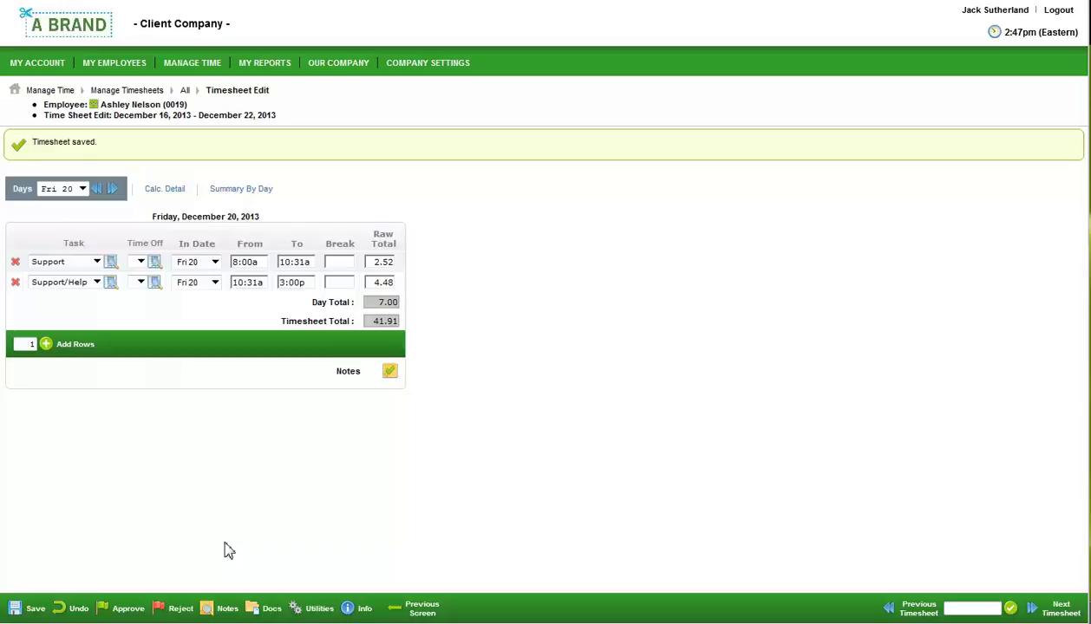
click(414, 611)
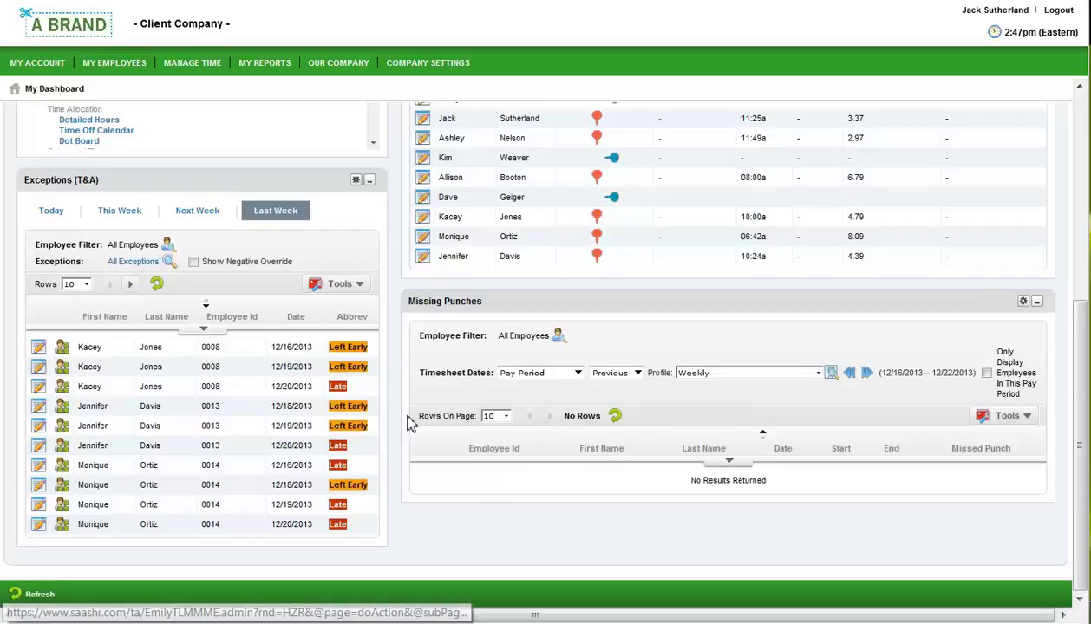
Approve all timesheets pending approval for the previous weekly pay period, without a comment
scroll(401, 422, up, 3)
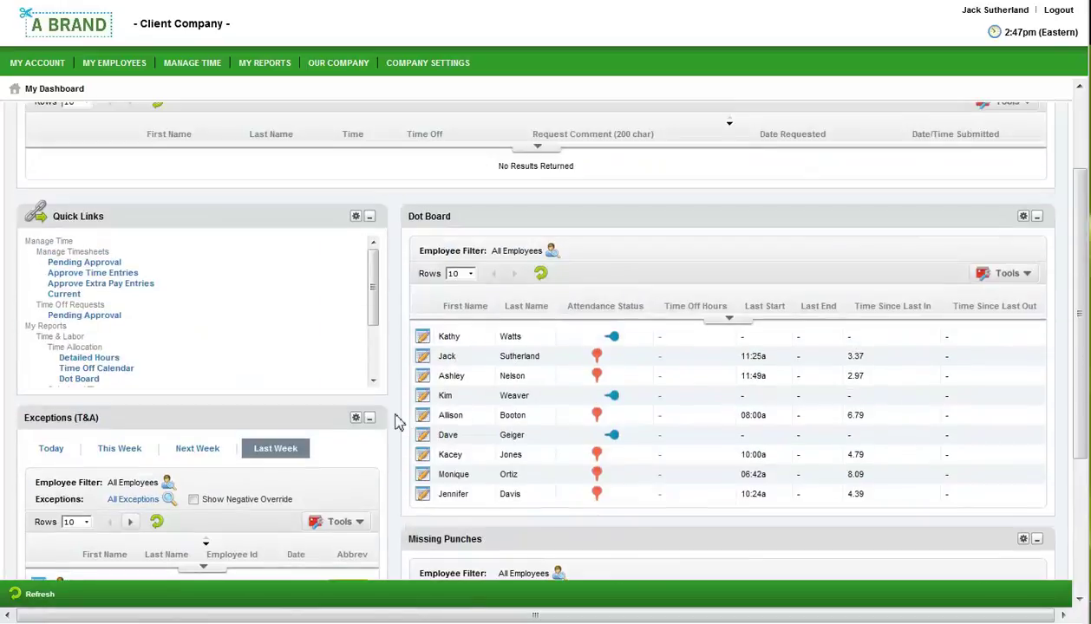
click(95, 264)
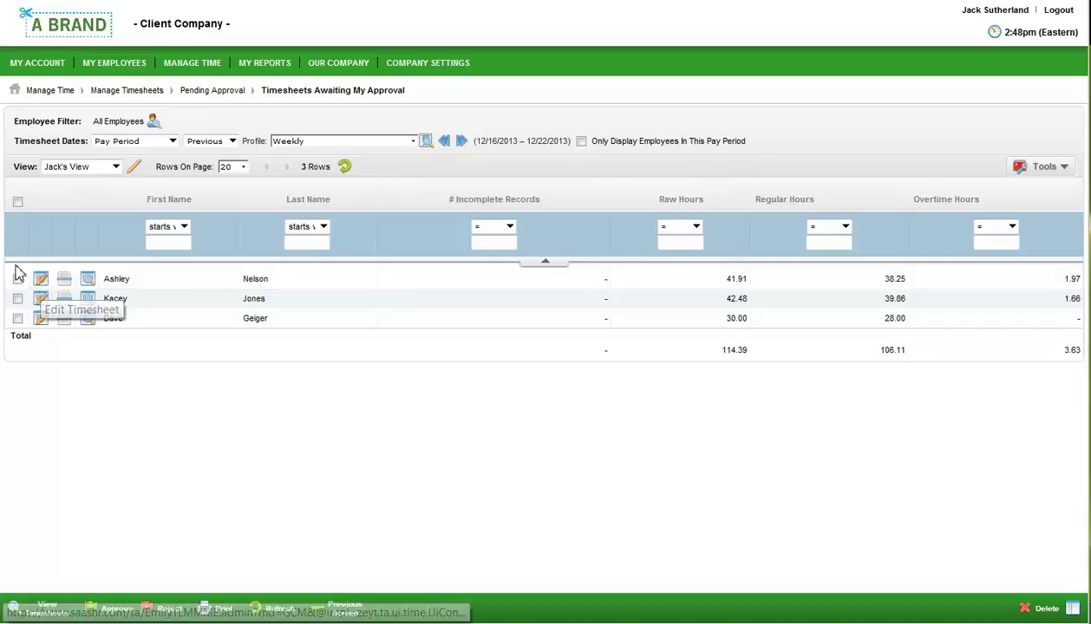
click(17, 202)
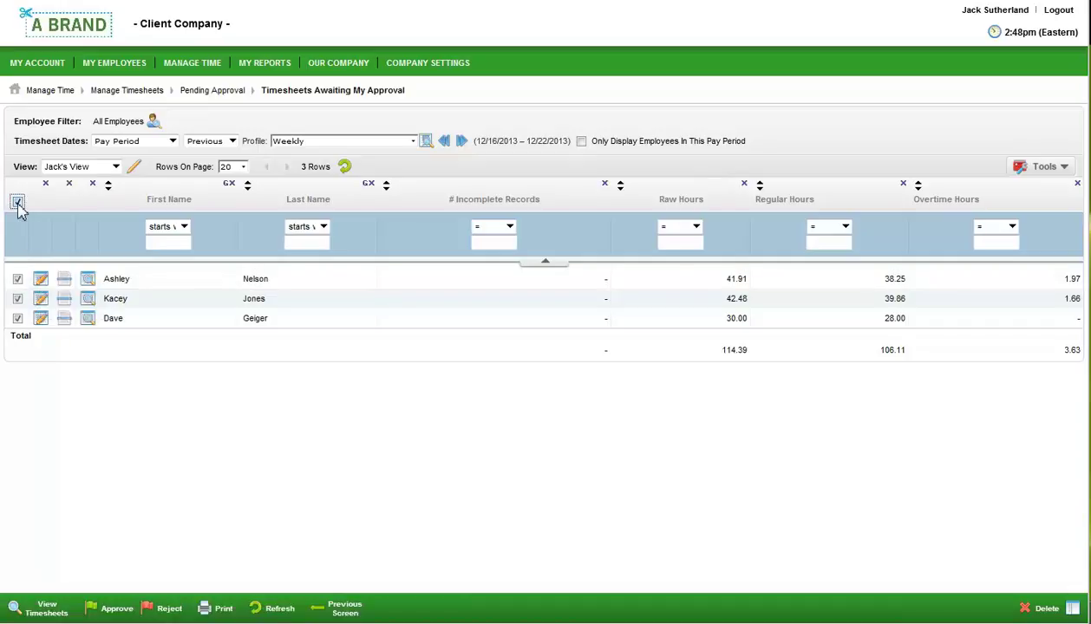
click(115, 610)
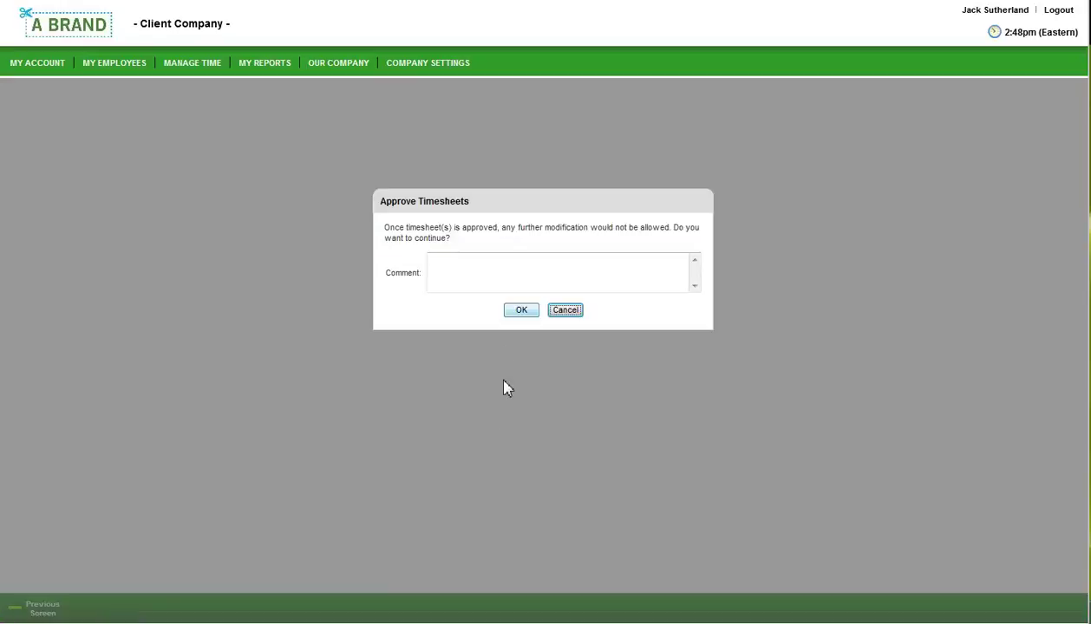
click(519, 312)
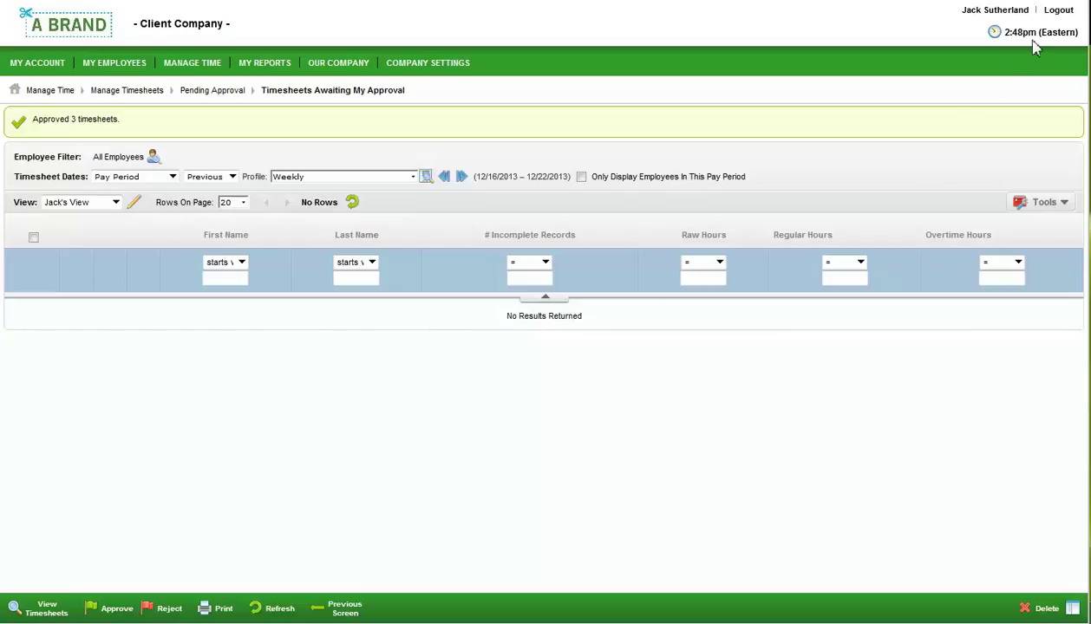
Switch to the administrator's account and open the group permissions of the supervisor account group described as Approver 1
click(1056, 10)
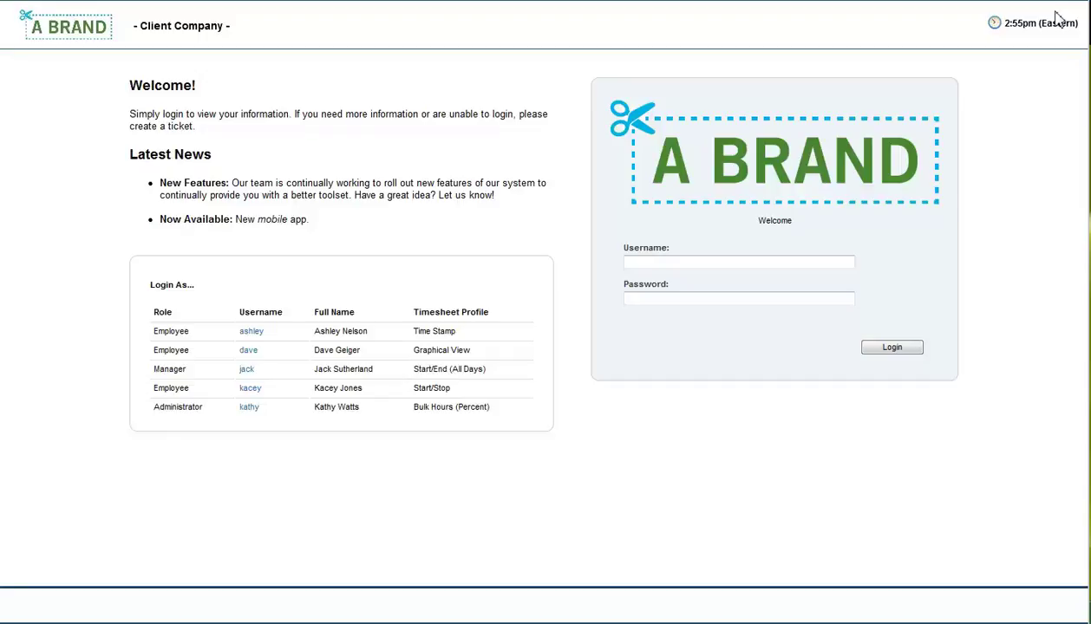
click(250, 409)
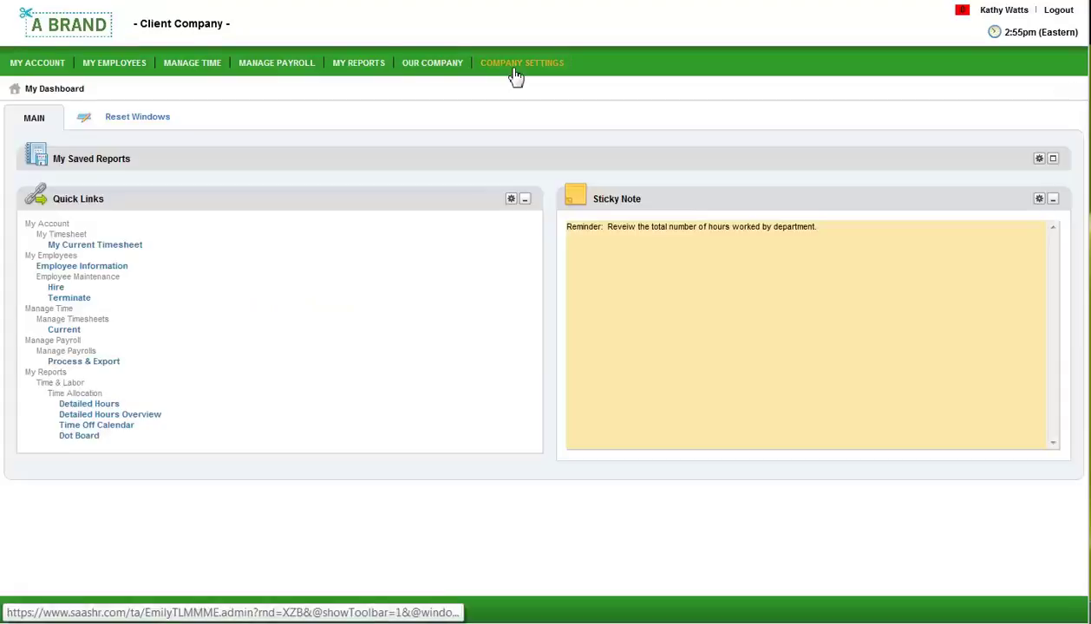
mouse_move(515, 76)
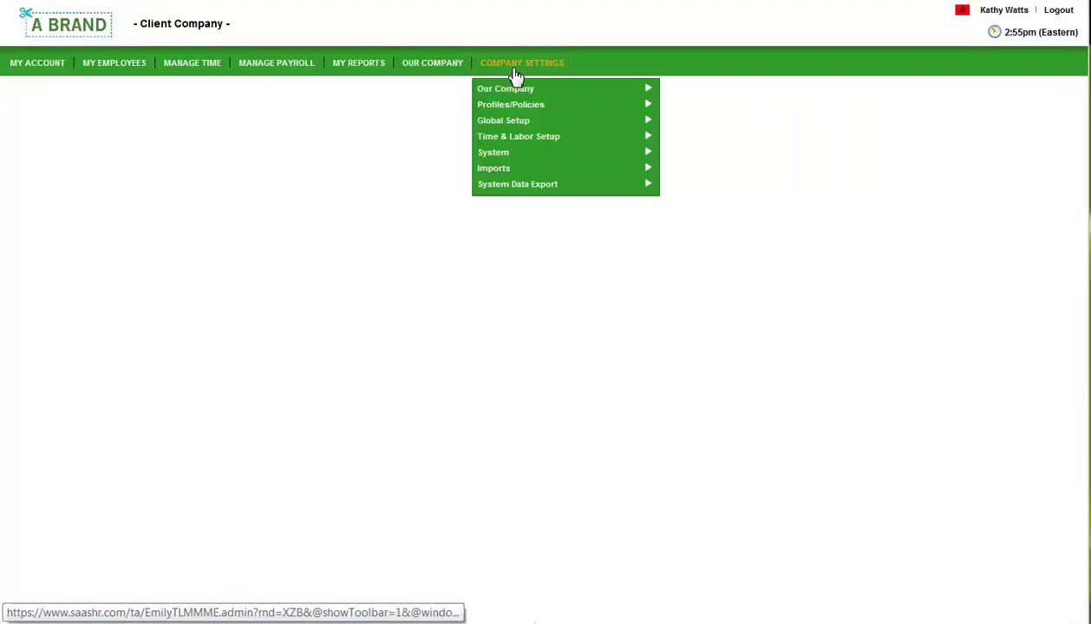
mouse_move(528, 122)
mouse_move(680, 230)
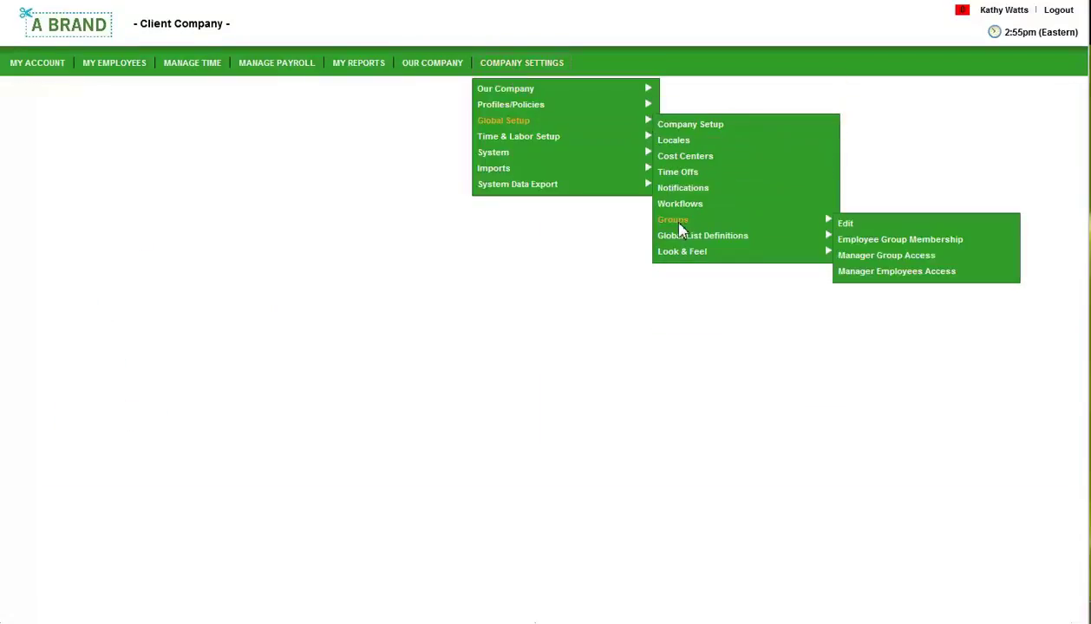
click(837, 224)
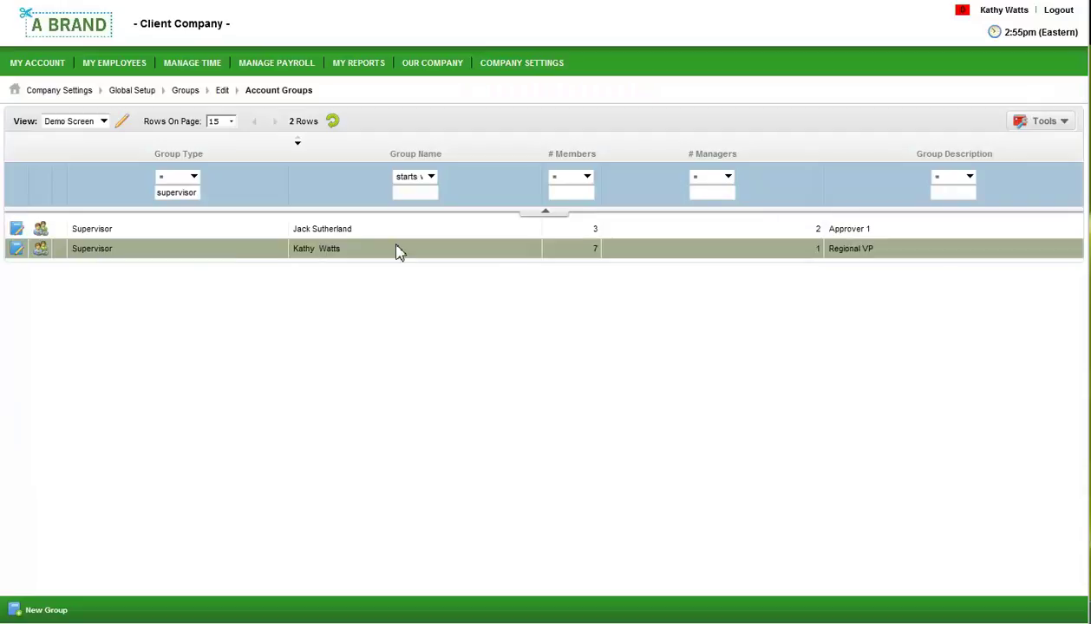
click(41, 231)
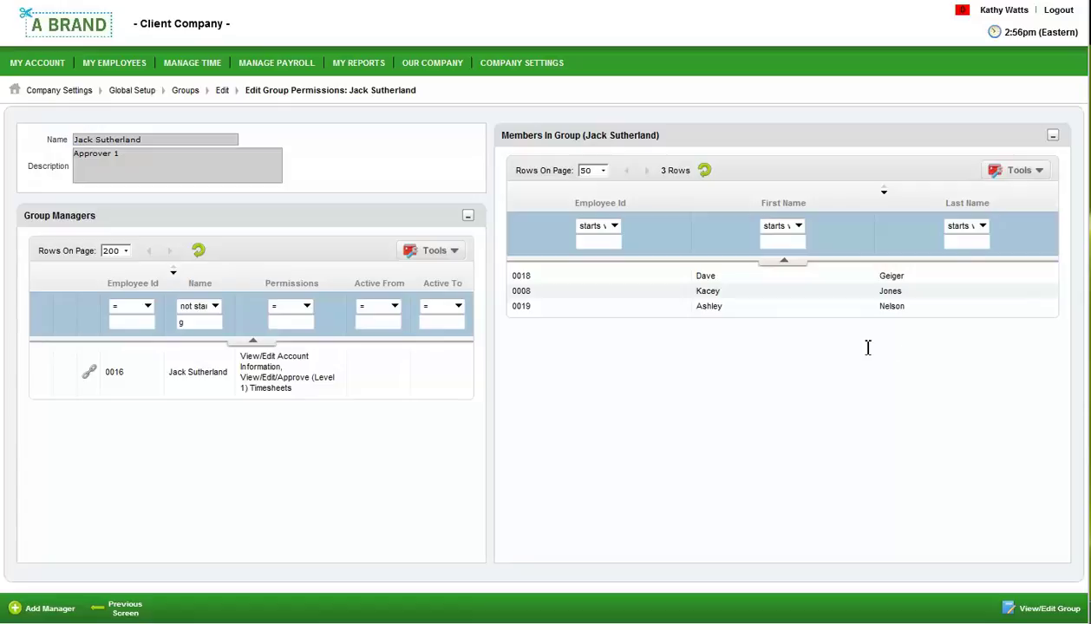
Assign the third employee in the lookup as the group manager's alternative, active from 12/23/2013 to 01/23/2014
click(91, 374)
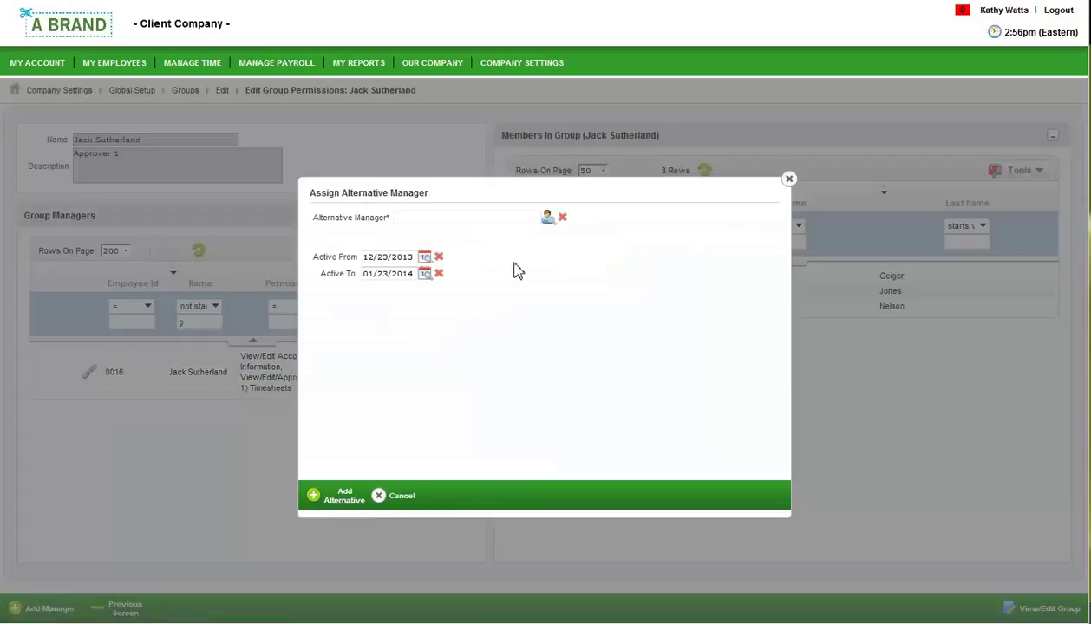
click(549, 221)
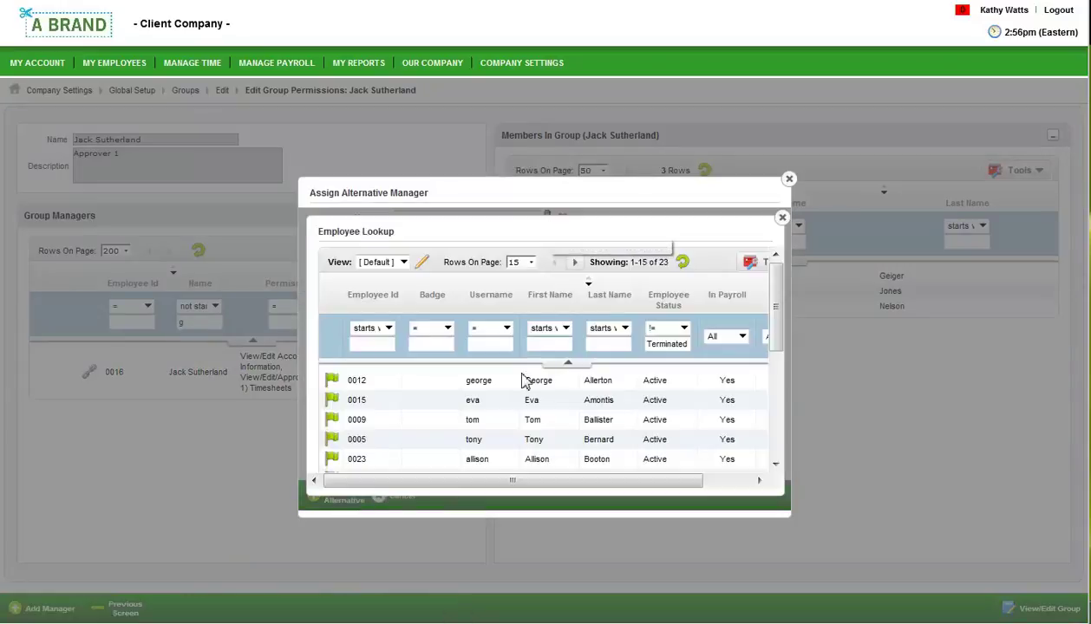
click(331, 422)
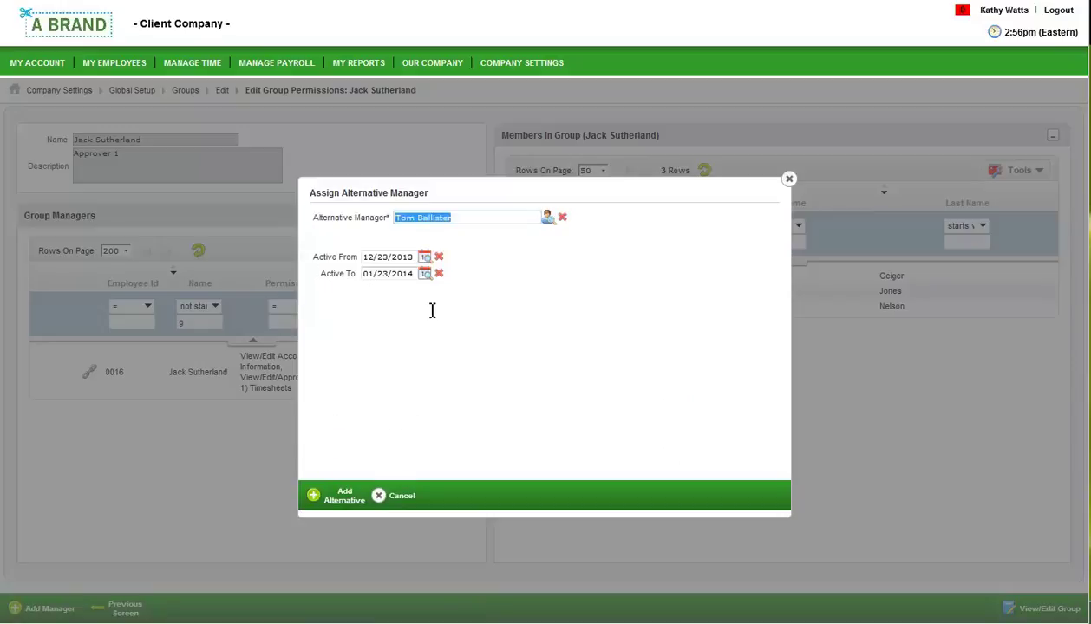
click(341, 497)
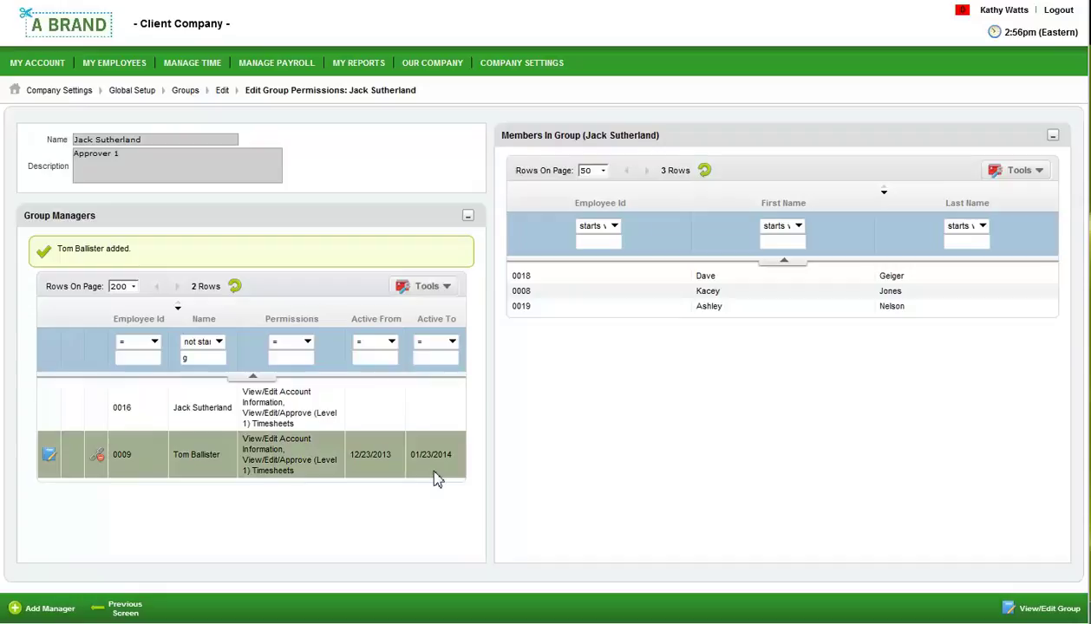
Open the Detailed Hours report from the dashboard and review the available timesheet date options
click(78, 33)
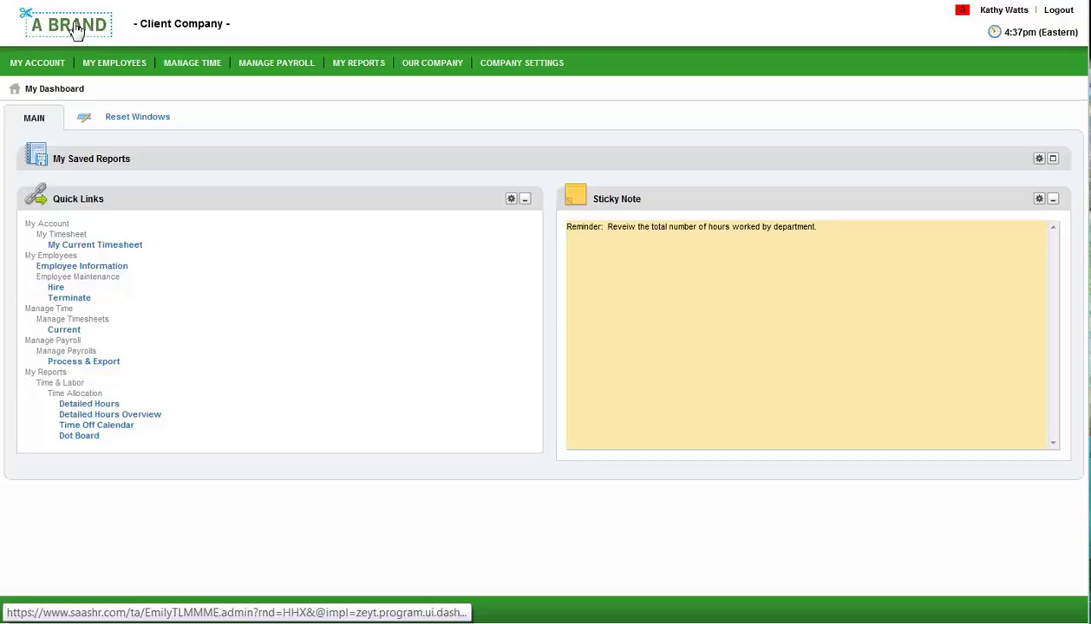
click(95, 406)
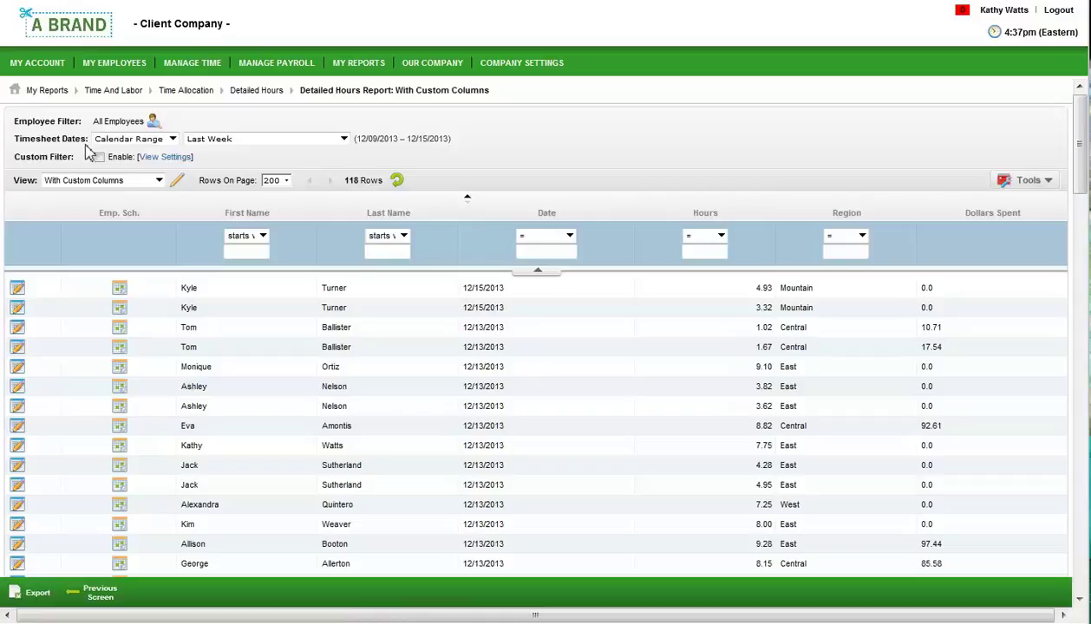
click(173, 140)
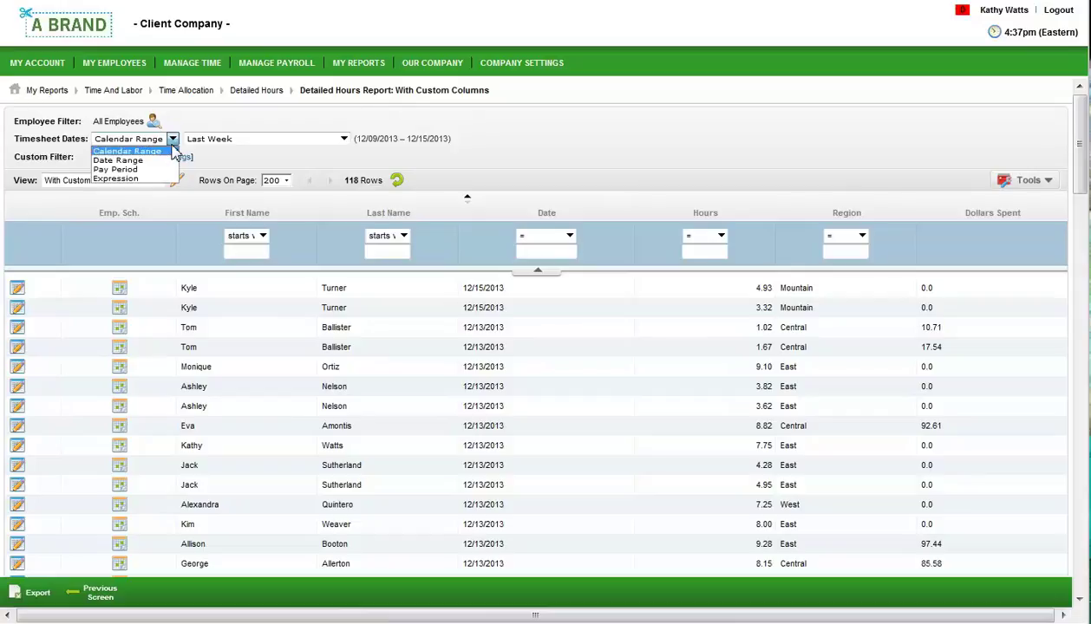
click(212, 157)
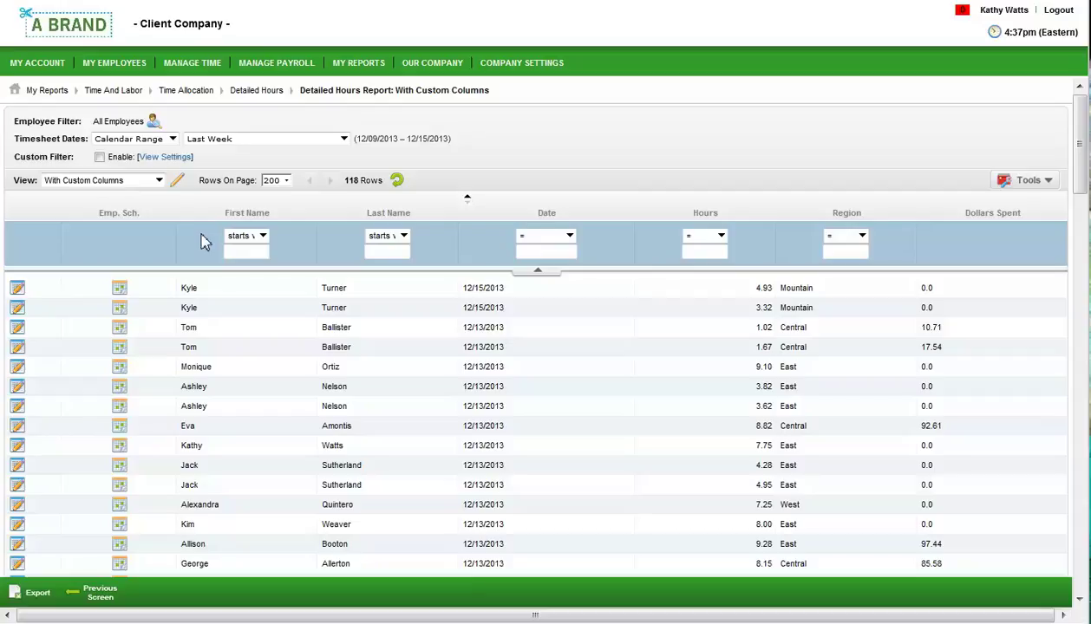
Filter the report by the night-shift employee's first name and view the schedule graph for the 12/13/2013 entry
click(246, 251)
text(dave)
click(396, 179)
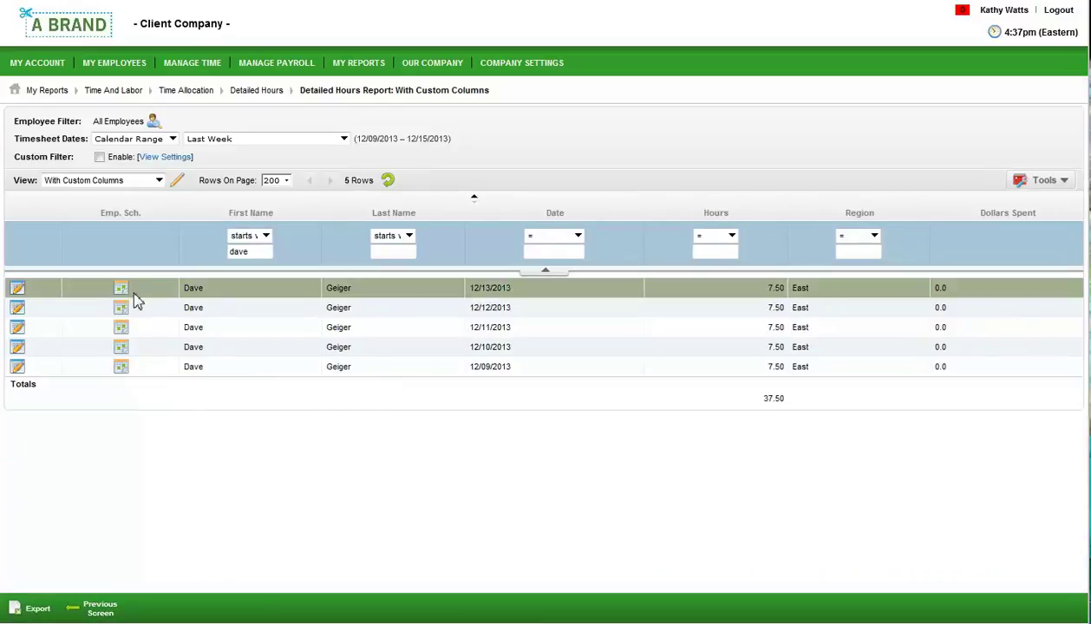
click(126, 292)
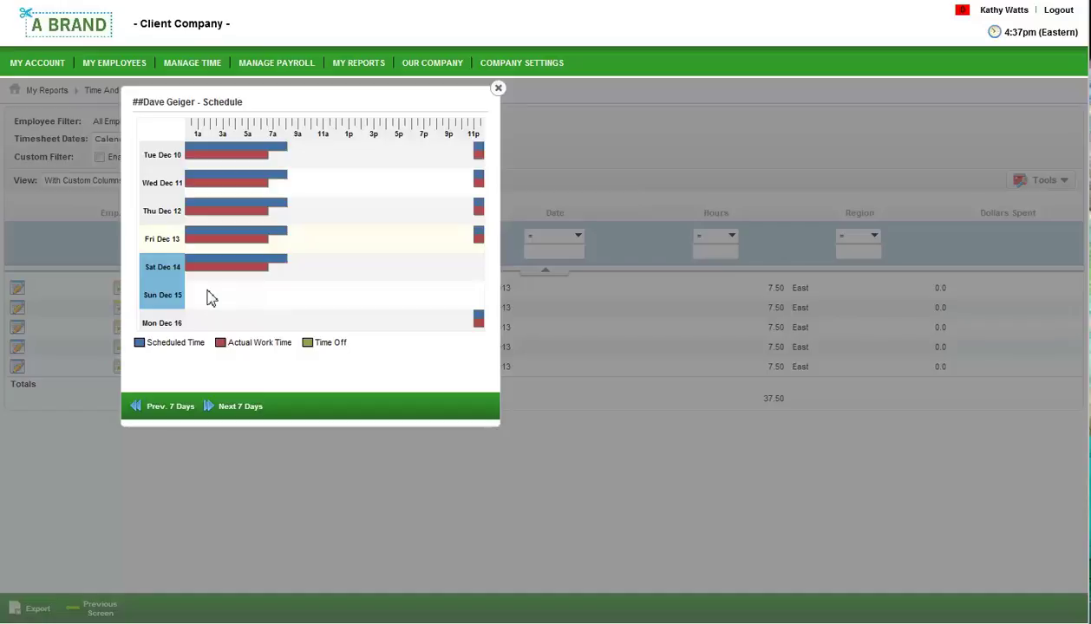
mouse_move(277, 270)
click(500, 89)
Clear the first name filter so the report lists all employees
drag(261, 252, 185, 259)
key(BackSpace)
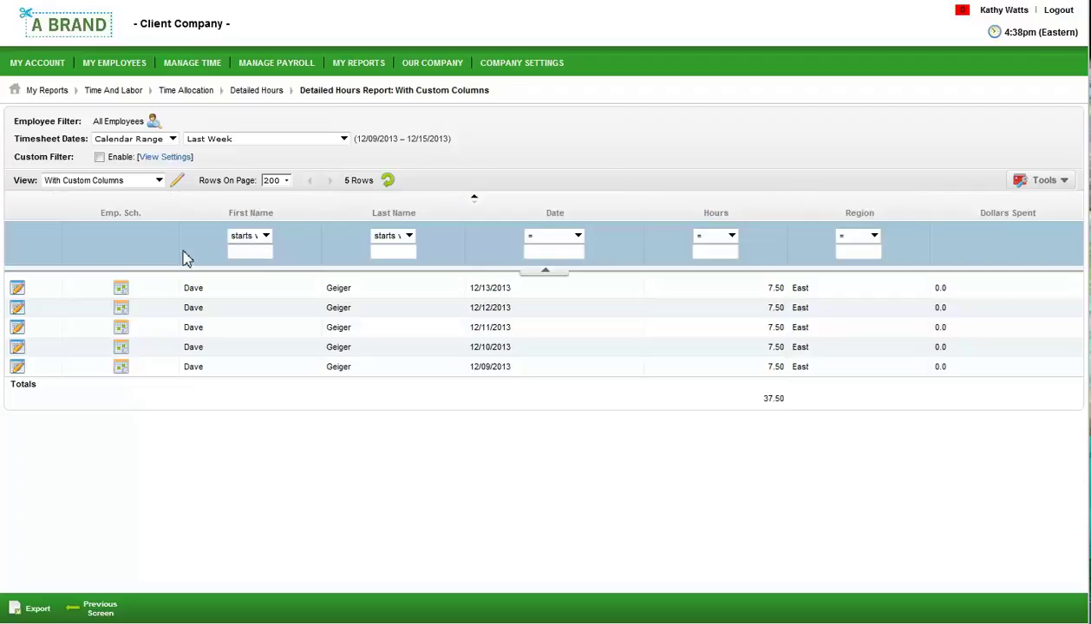
key(Return)
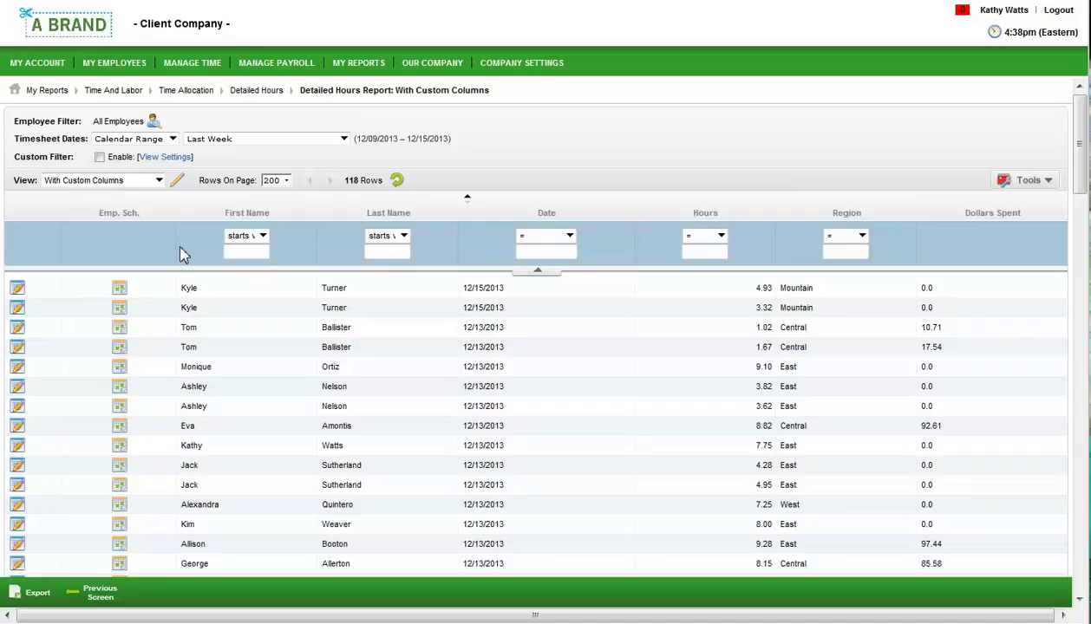
Add the Employee: Hourly Pay column to the report, positioned directly after the Hours column
click(1017, 188)
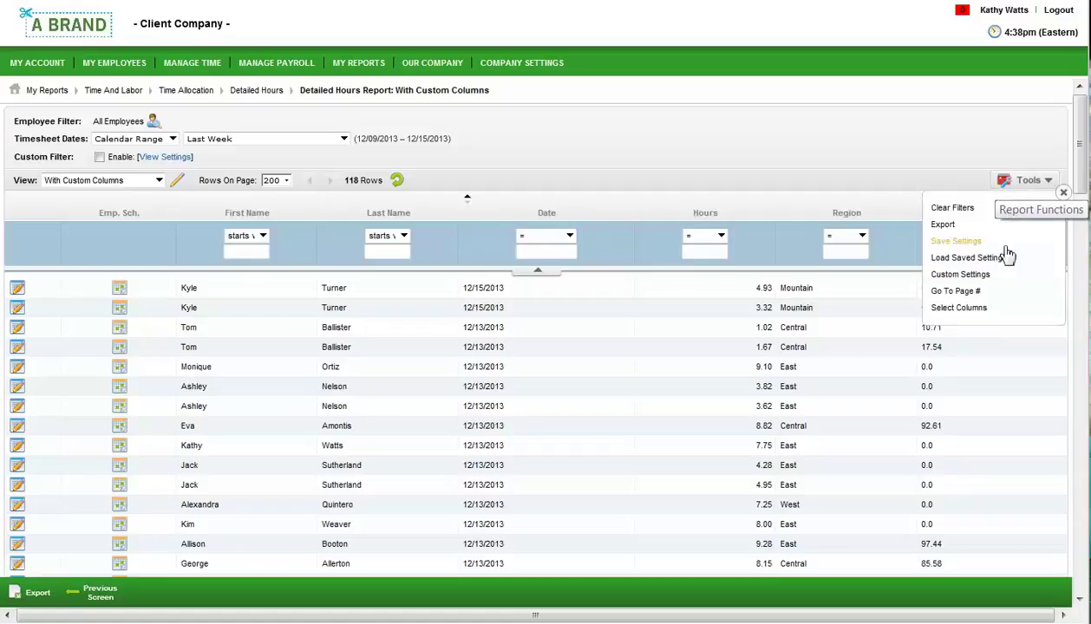
click(953, 308)
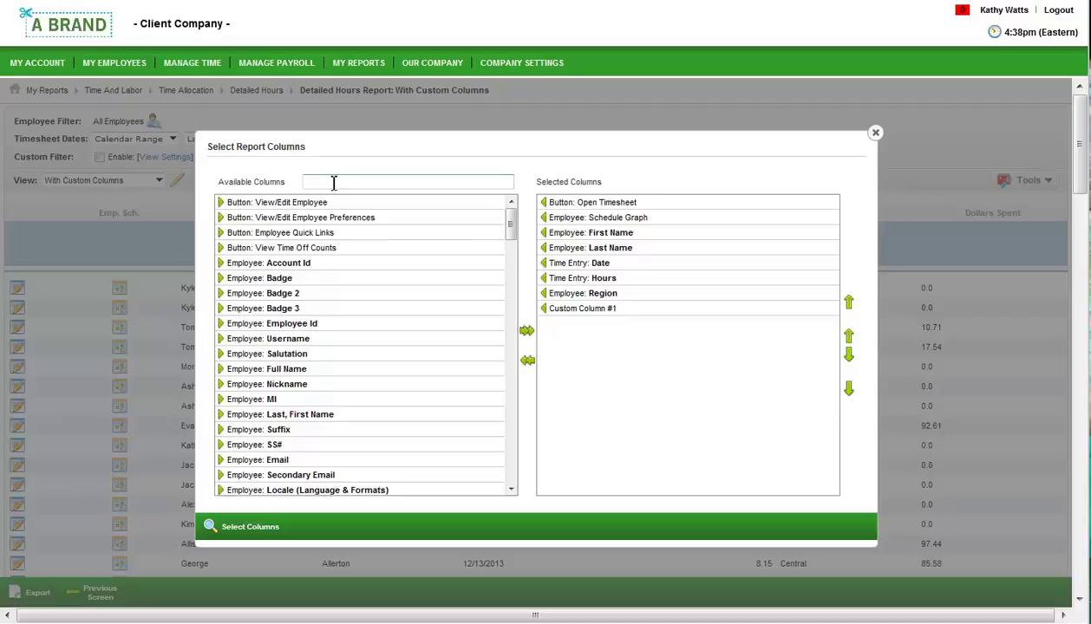
text(hour)
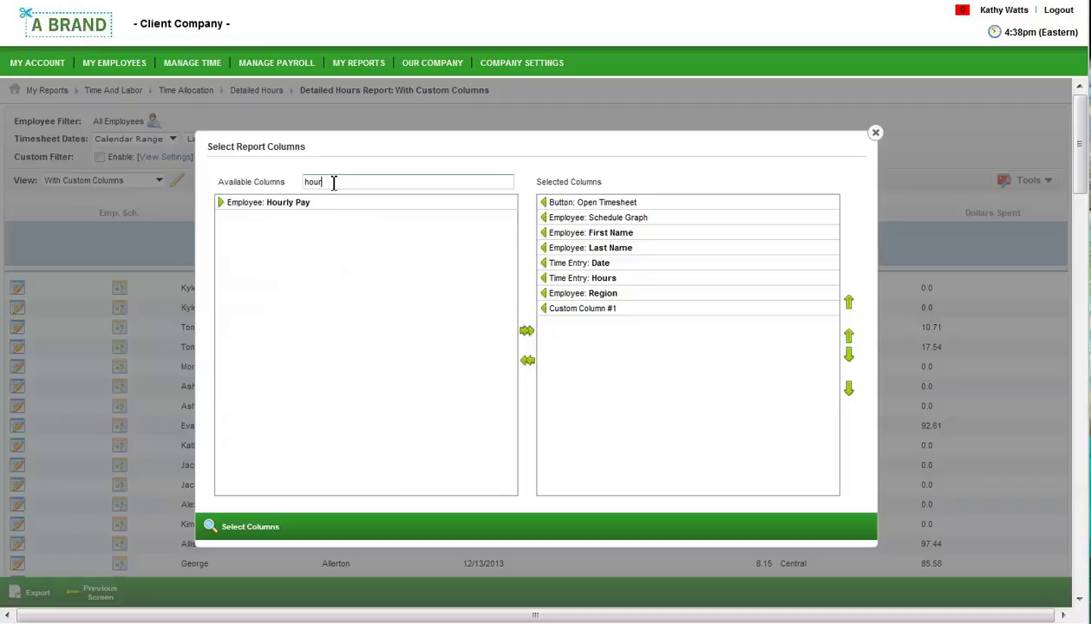
click(222, 207)
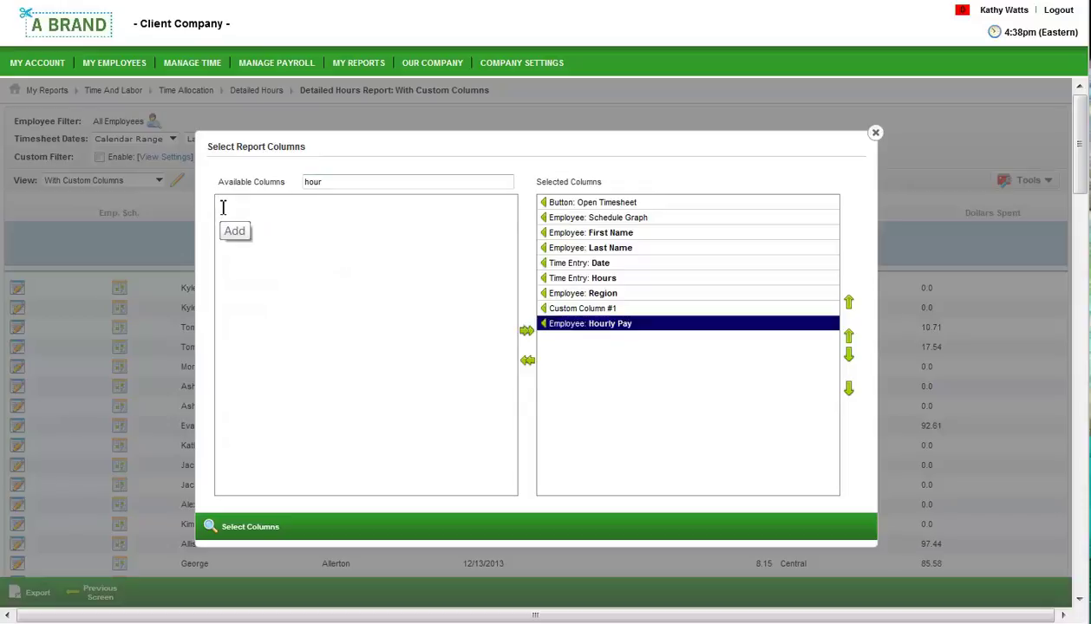
click(851, 340)
click(849, 339)
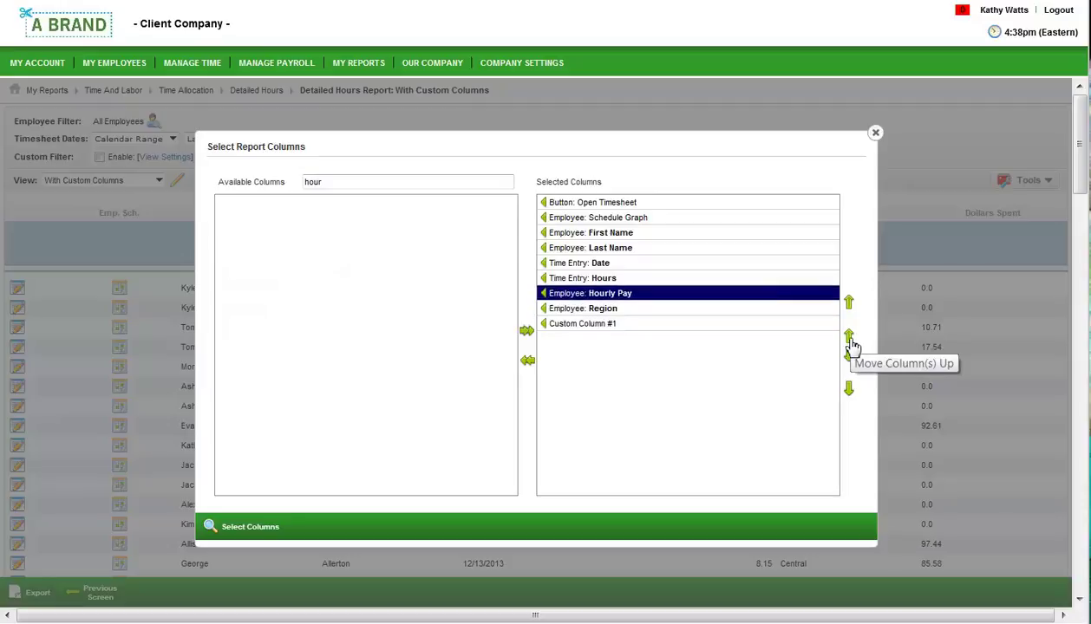
click(270, 539)
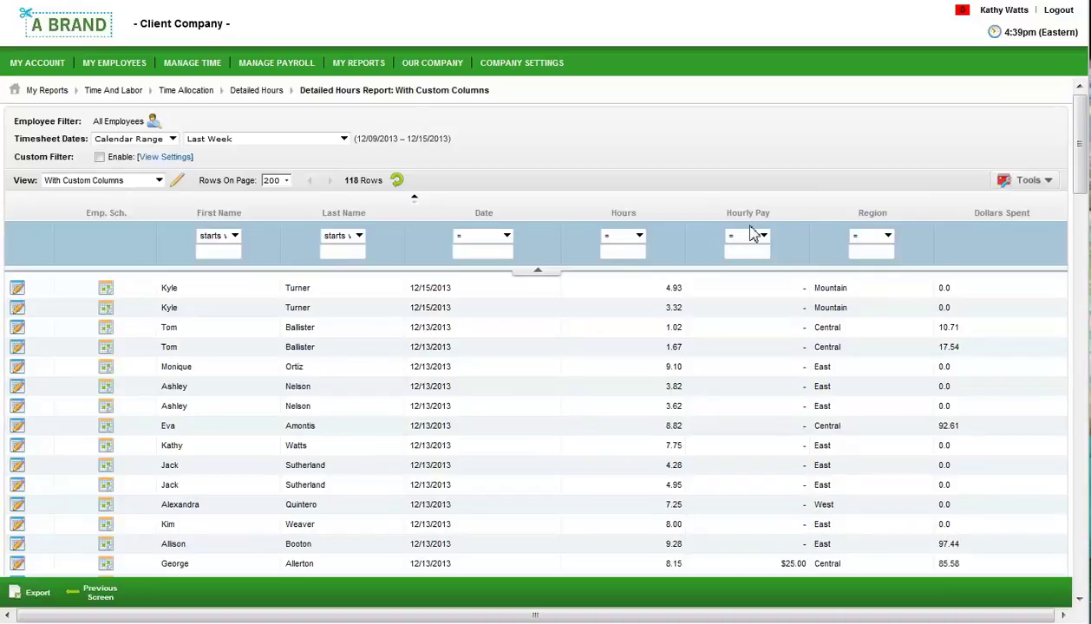
Group the report by Region and review the hours subtotal for the Central region
mouse_move(867, 211)
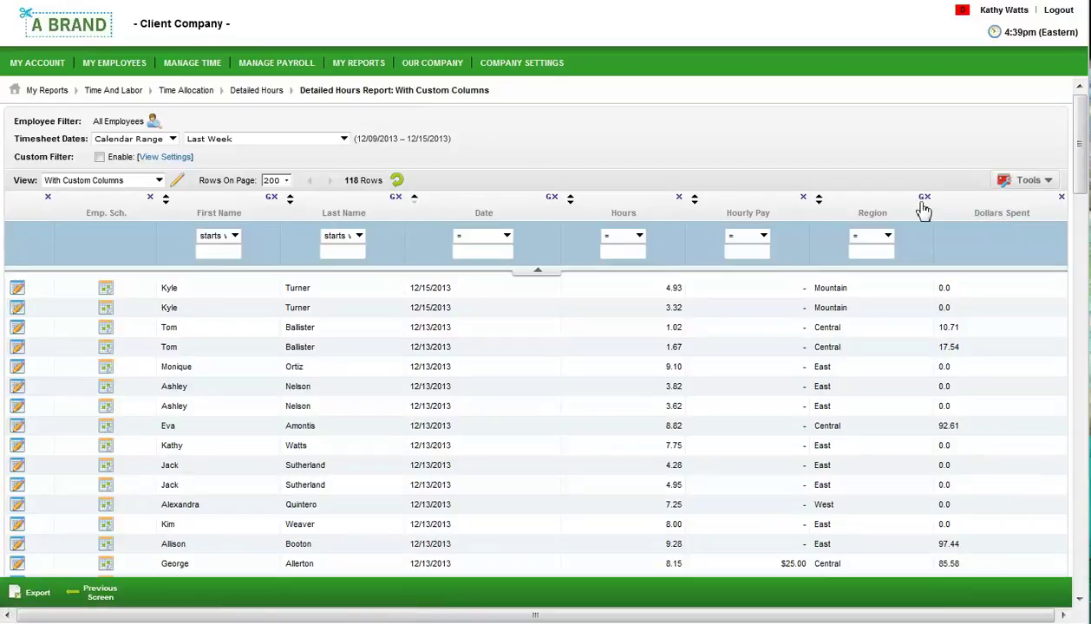
click(920, 201)
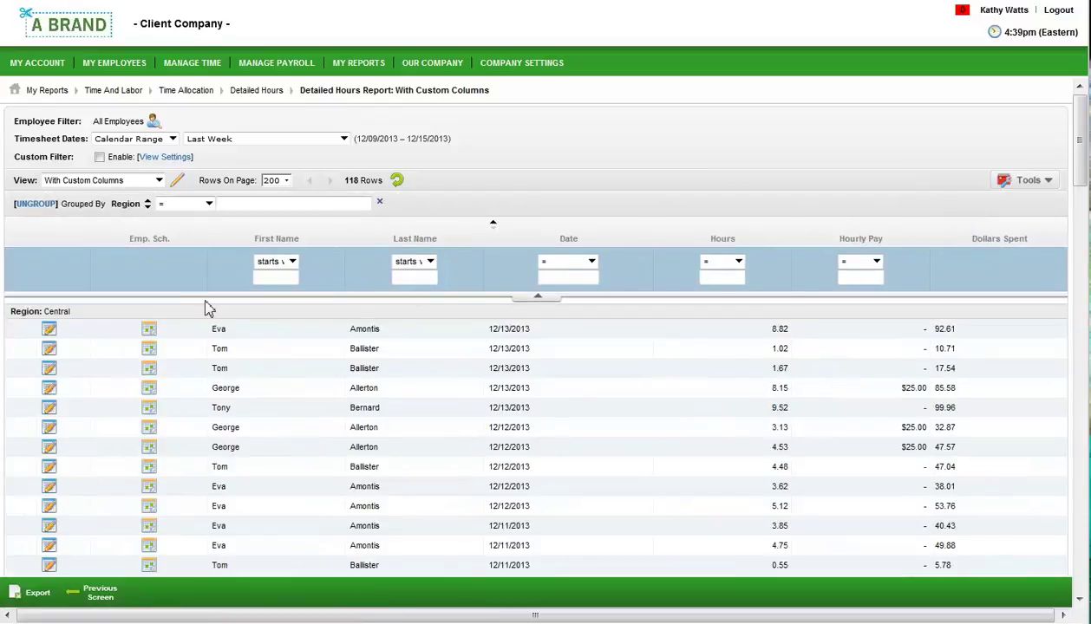
scroll(386, 451, down, 5)
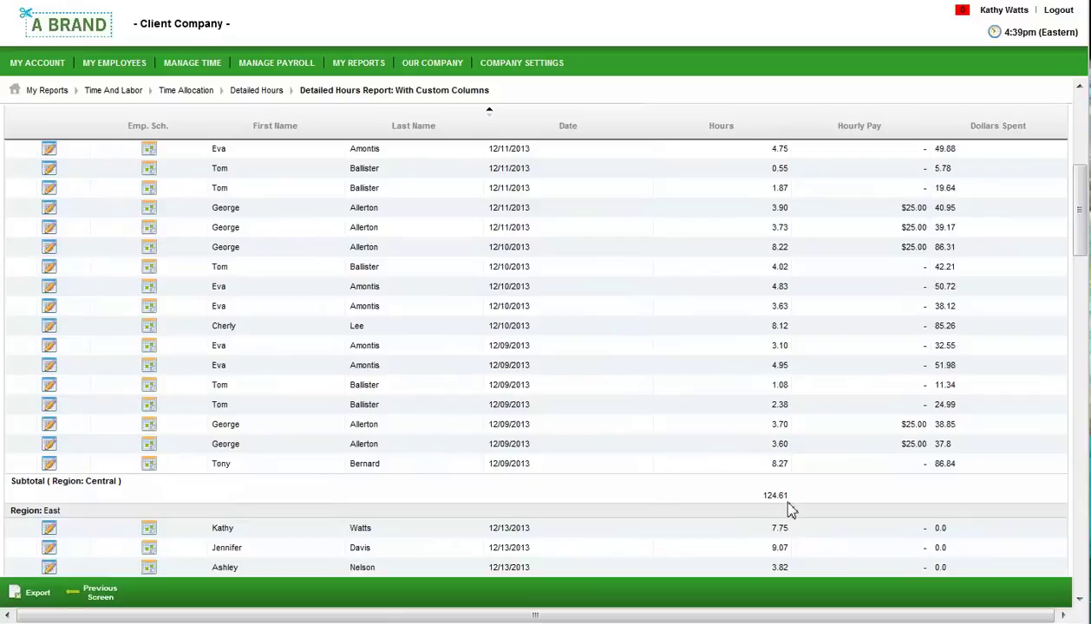
scroll(791, 510, up, 6)
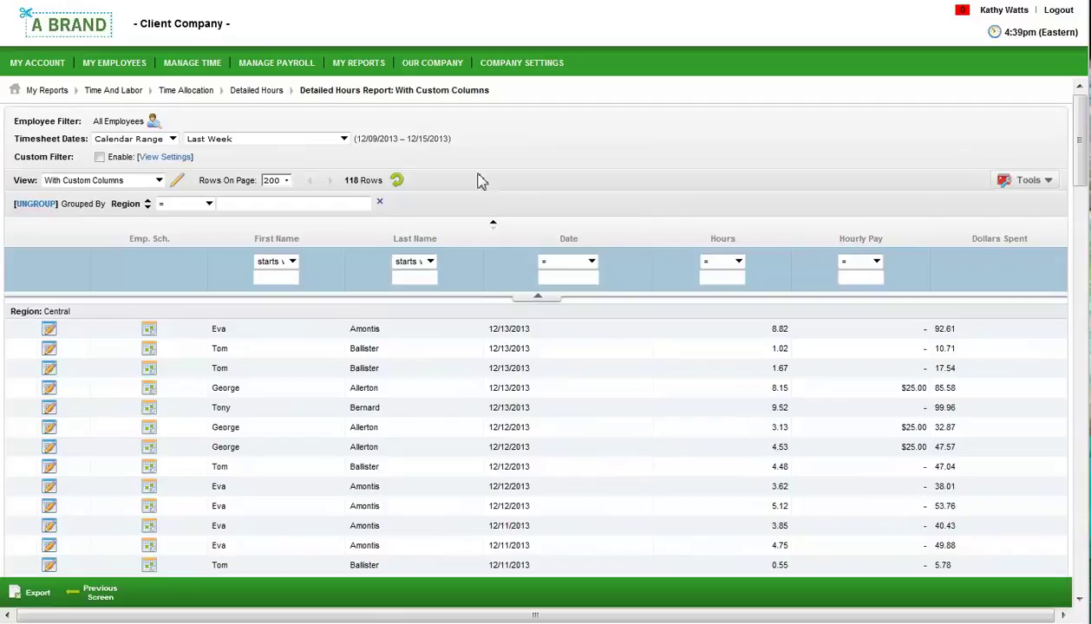
Open the save settings for the grouped report and view its available export formats
click(997, 182)
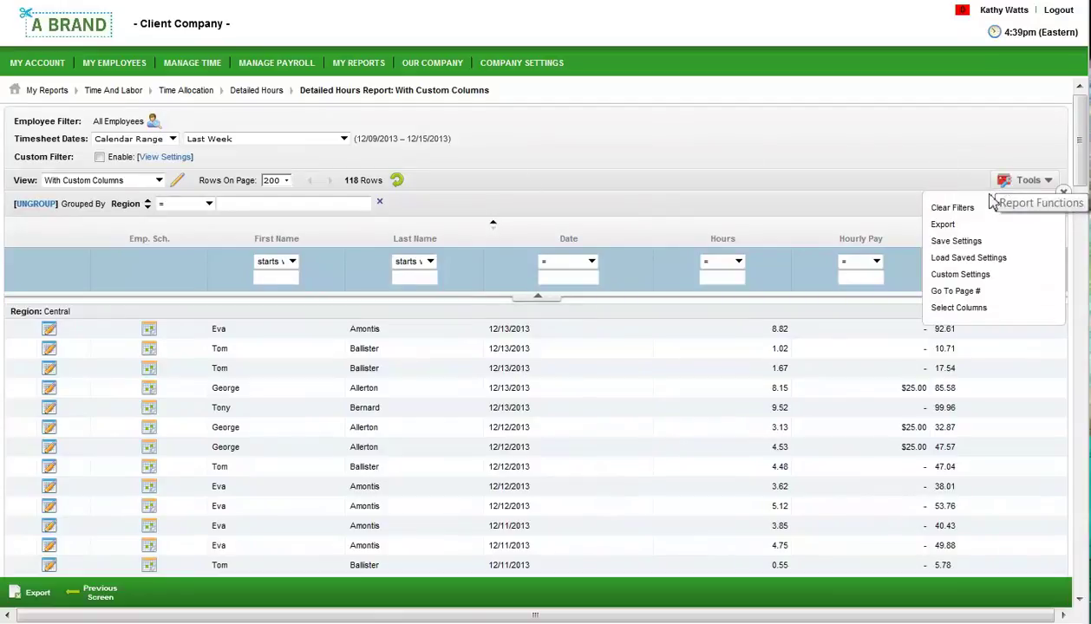
click(955, 241)
click(412, 438)
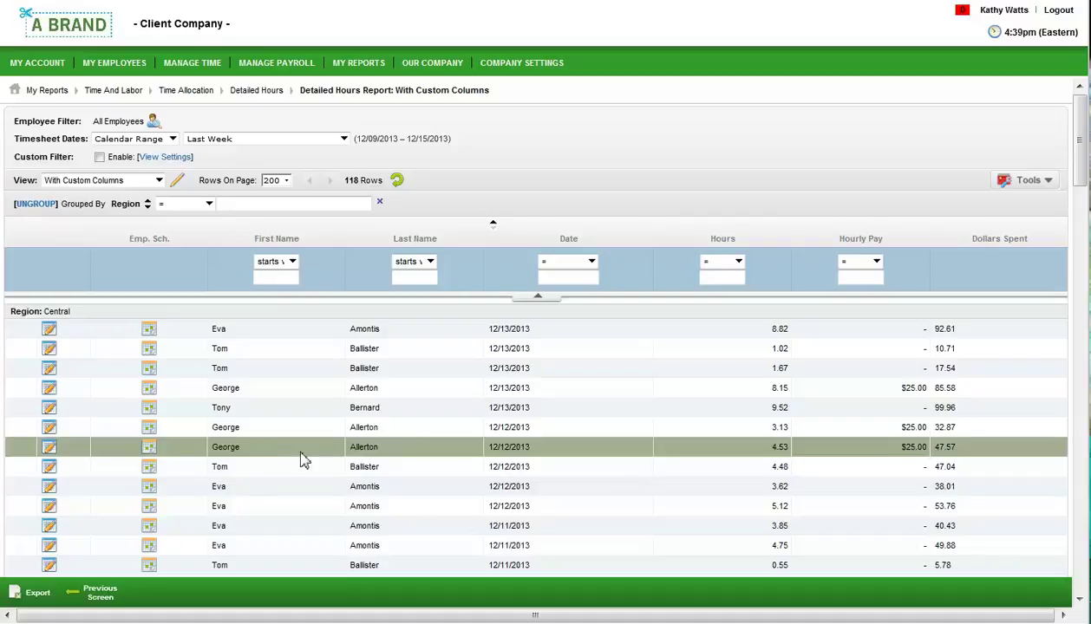
click(38, 594)
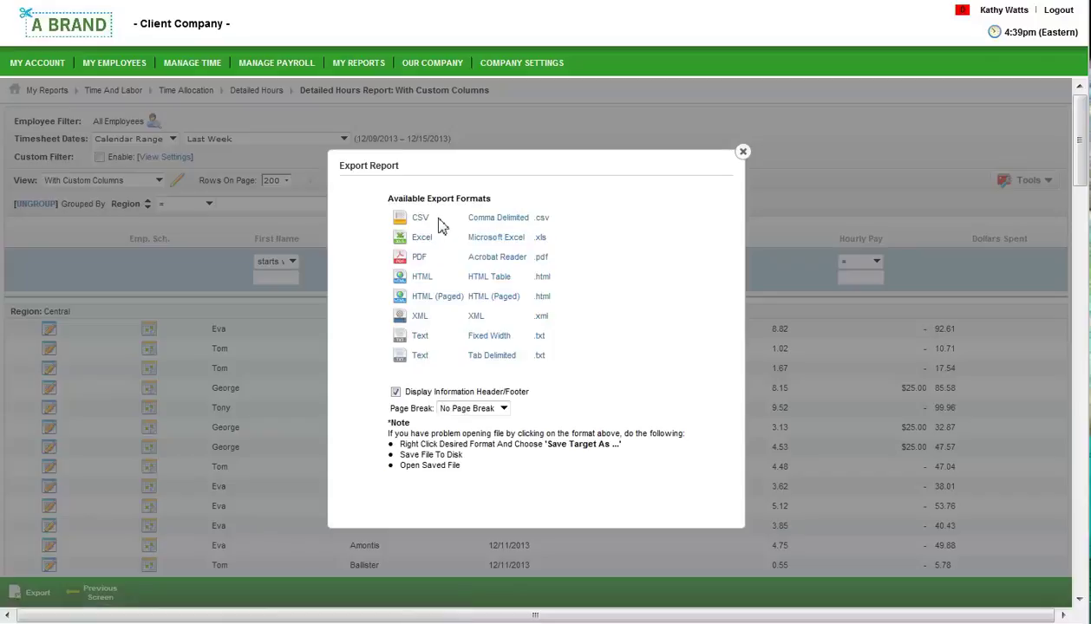
click(742, 152)
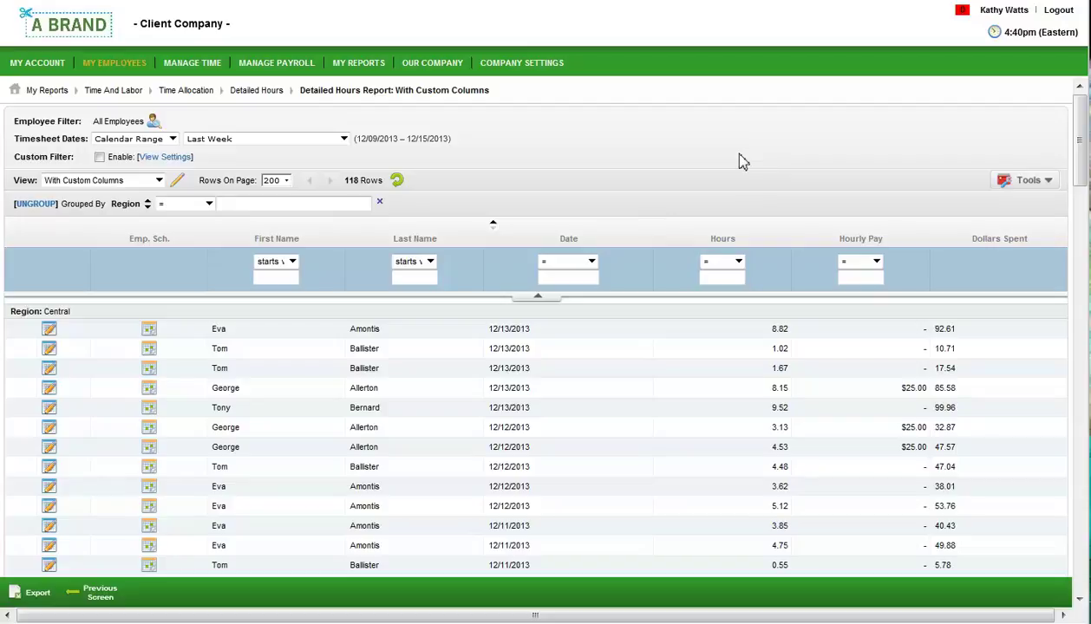
Open the Detailed Hours Overview report from the dashboard and examine the second employee's timesheet and the page totals by cost center
click(73, 34)
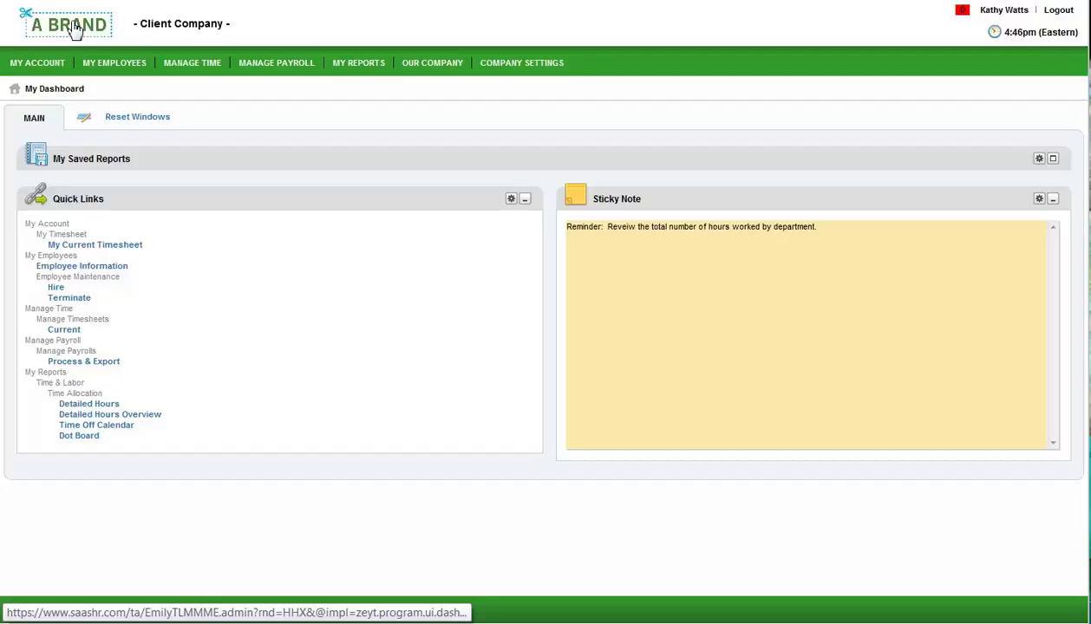
click(109, 415)
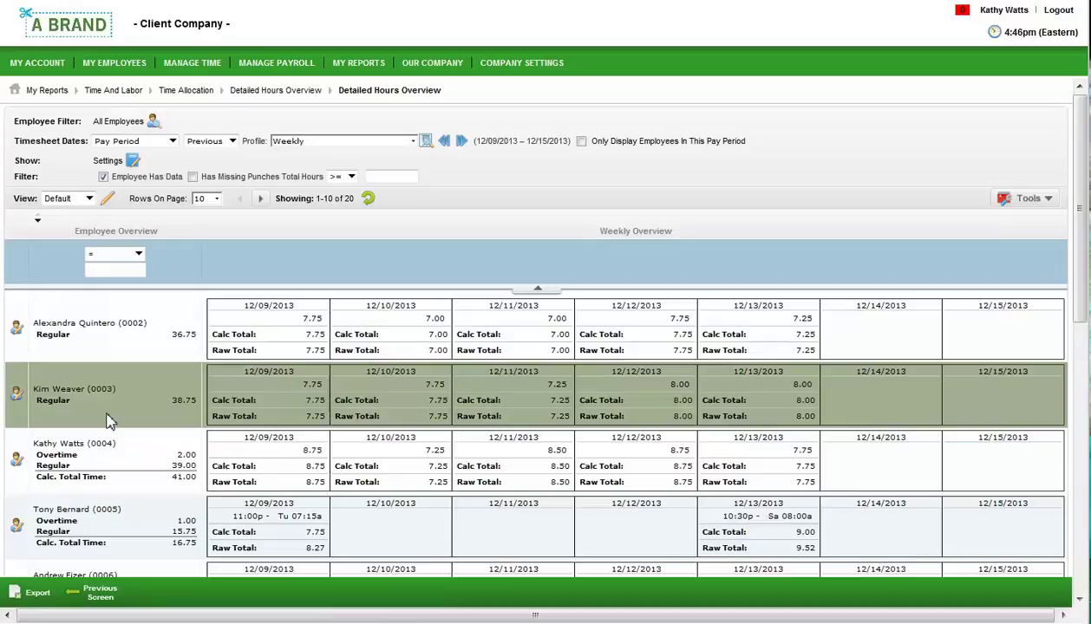
click(271, 421)
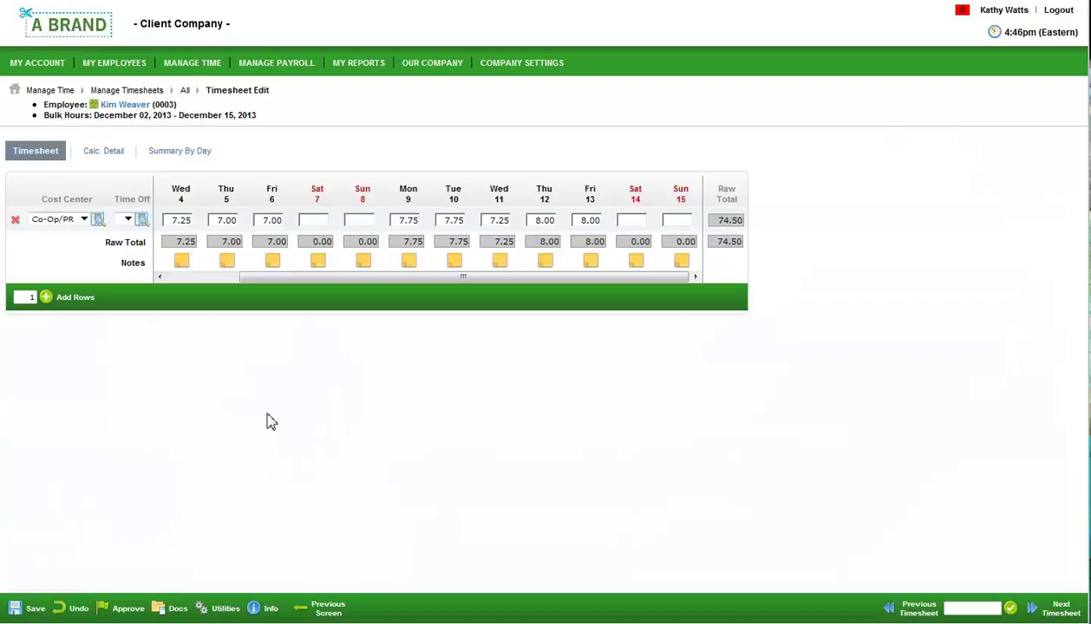
click(326, 609)
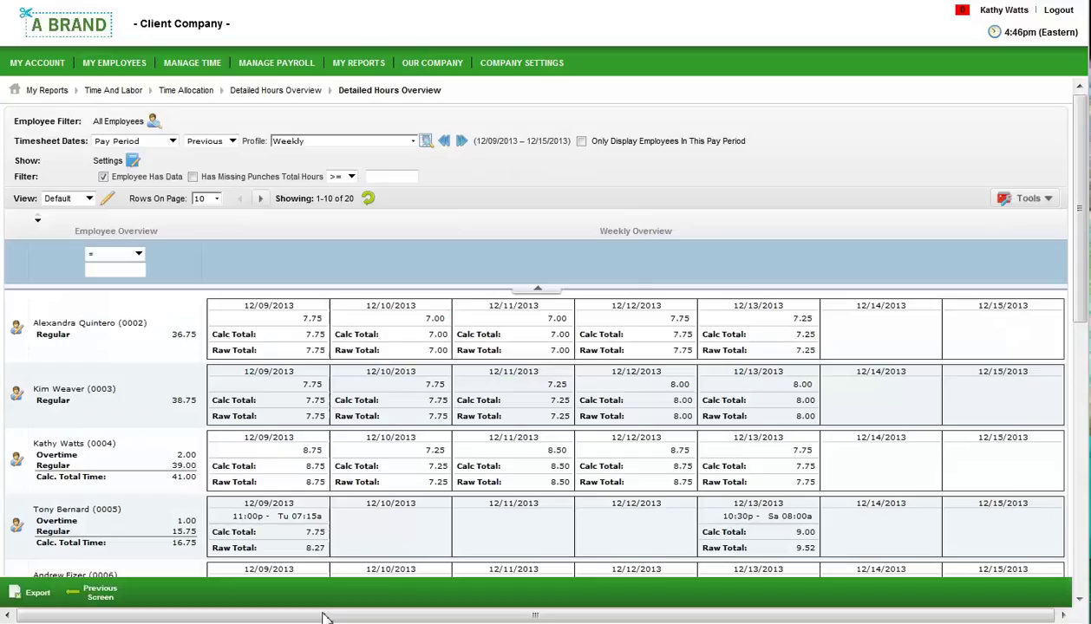
scroll(310, 531, down, 5)
scroll(311, 531, down, 3)
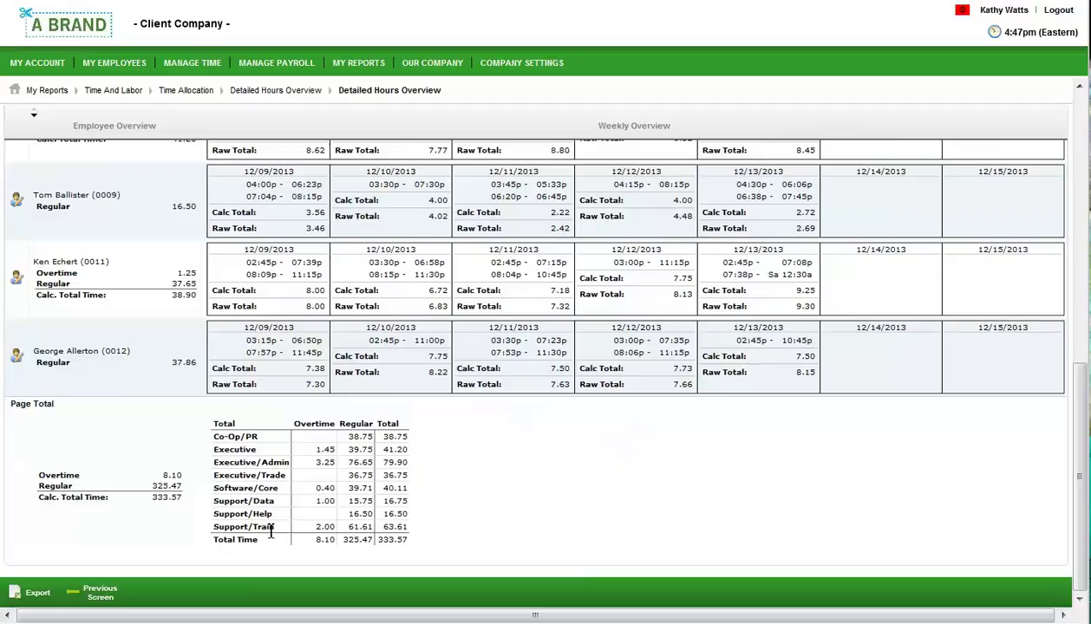
Open the Time Off Calendar from the dashboard and check the January 1 holiday and the time off details for 01/25/2013
click(76, 30)
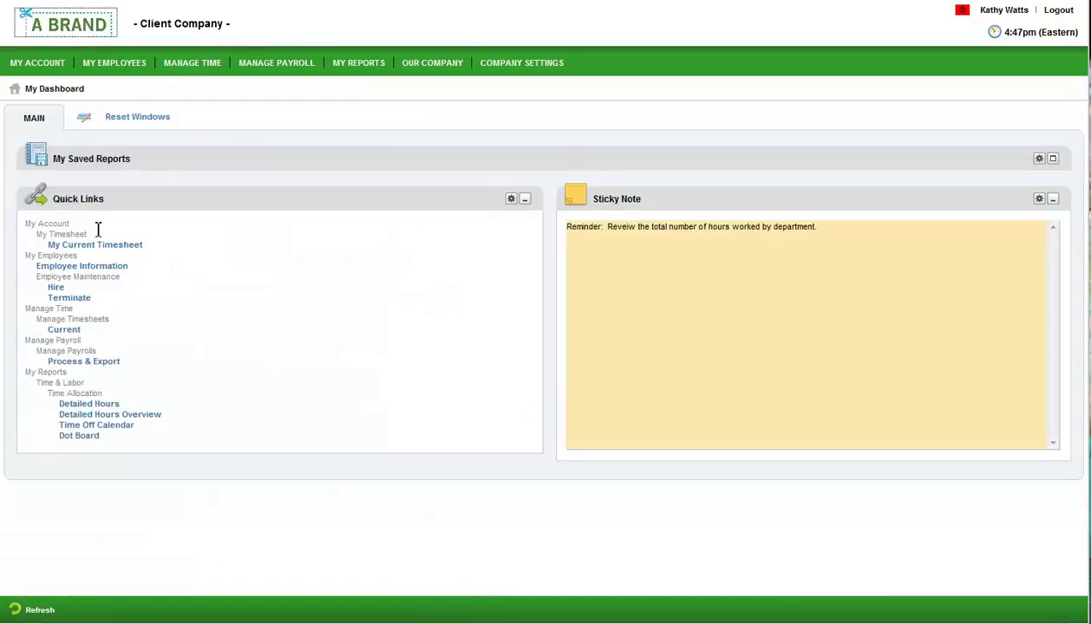
click(111, 428)
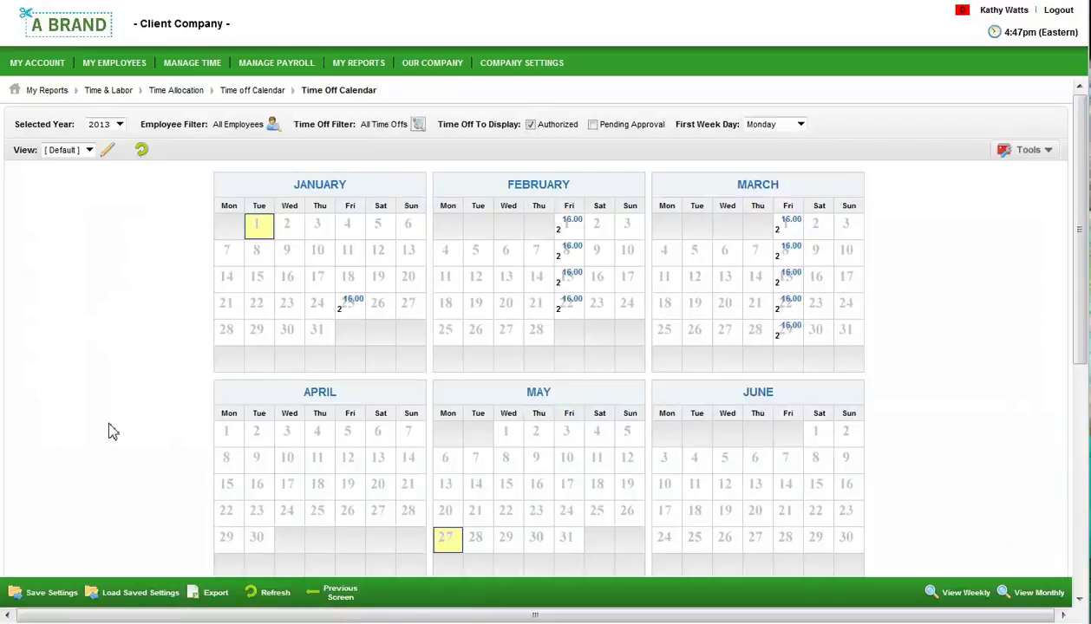
mouse_move(253, 240)
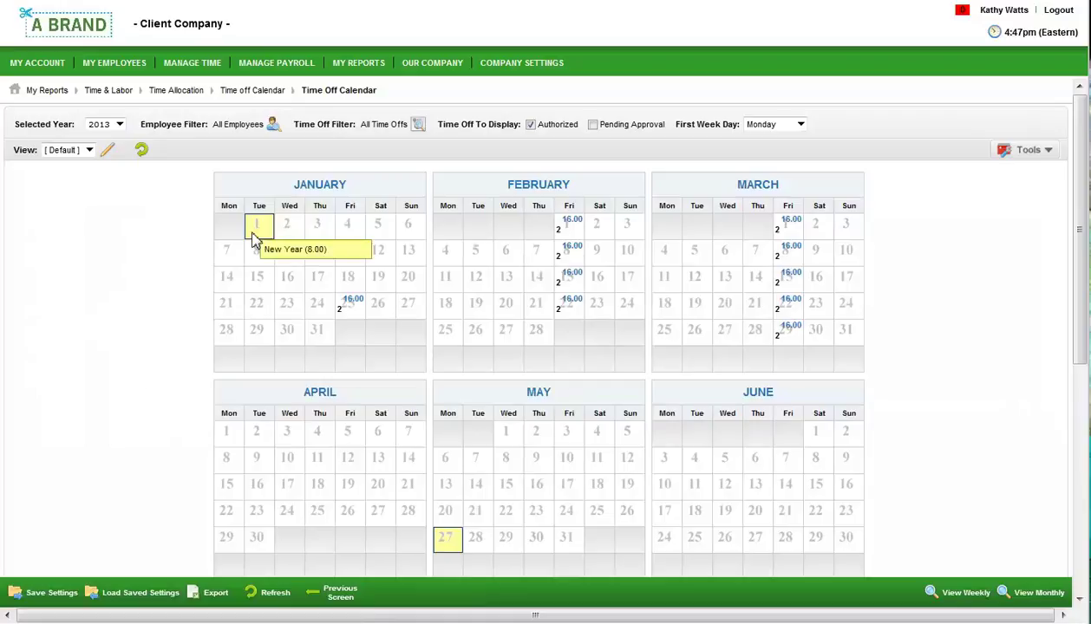
click(351, 303)
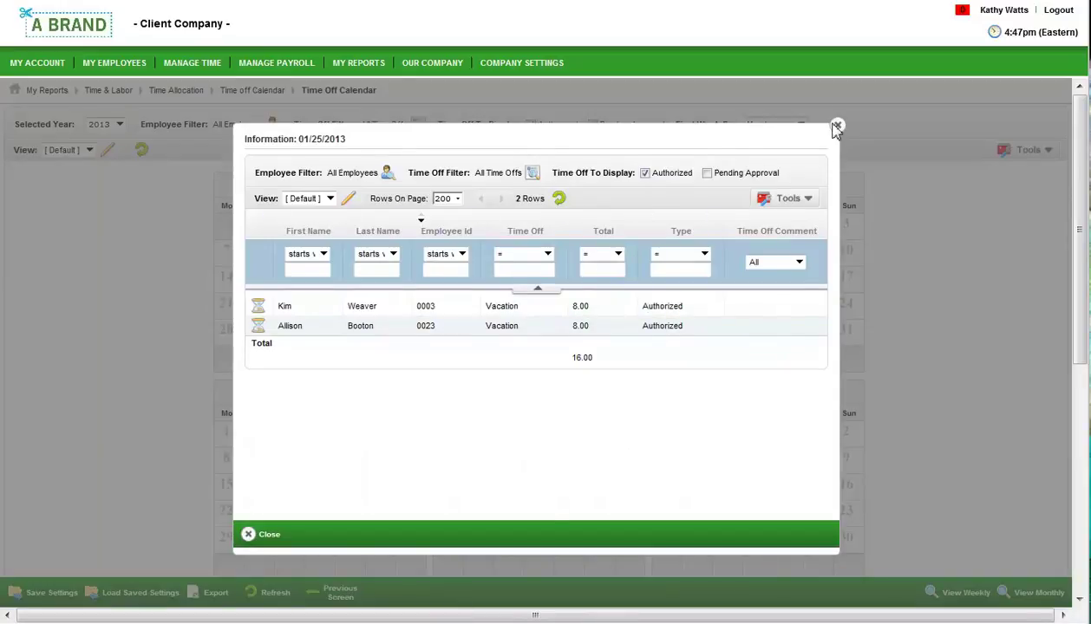
click(836, 126)
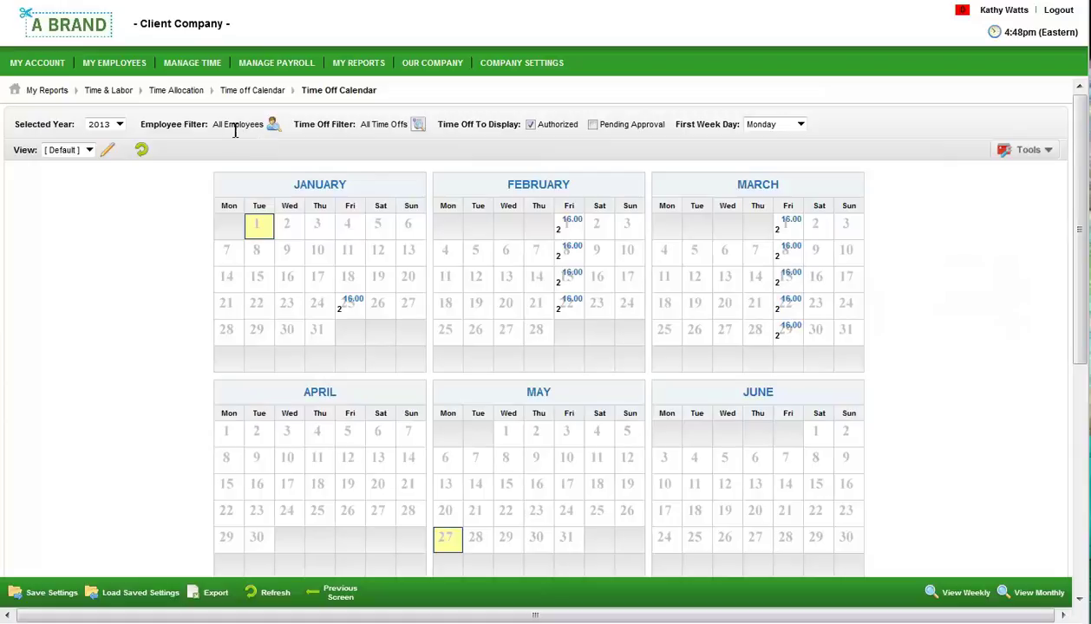
Open payroll time prep for the Weekly pay period 12/09/2013 to 12/15/2013 and mark Pending Time Off Requests as completed
click(76, 26)
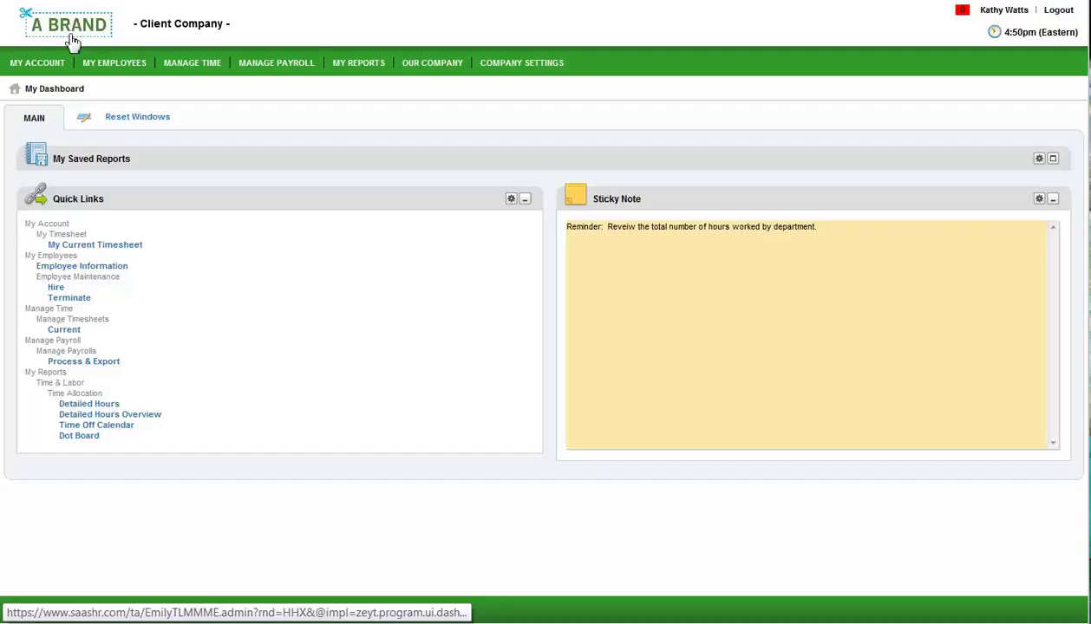
click(78, 362)
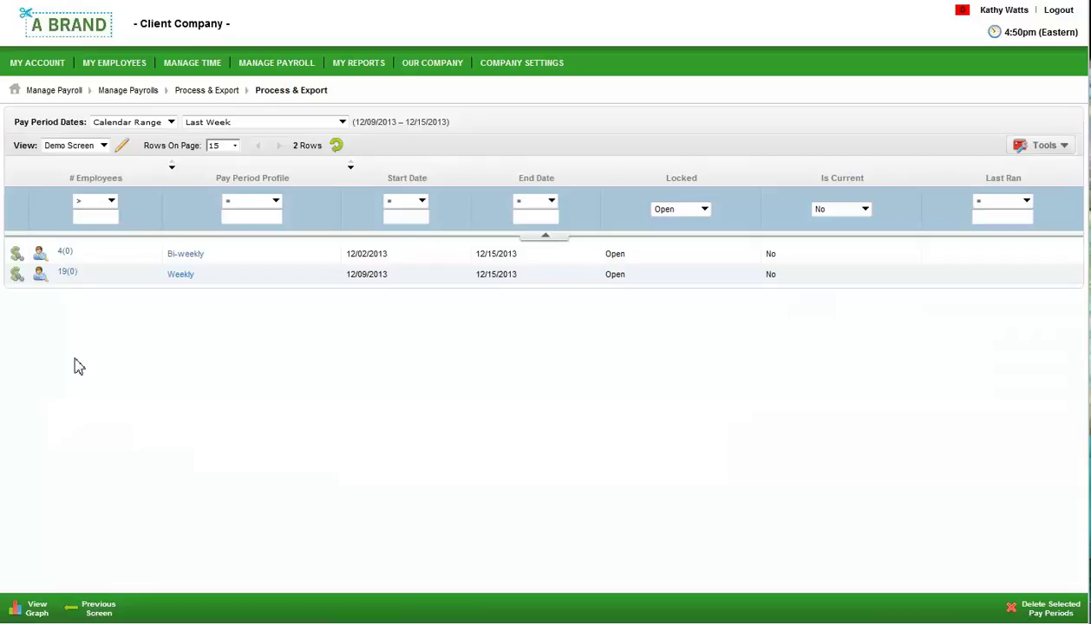
click(17, 276)
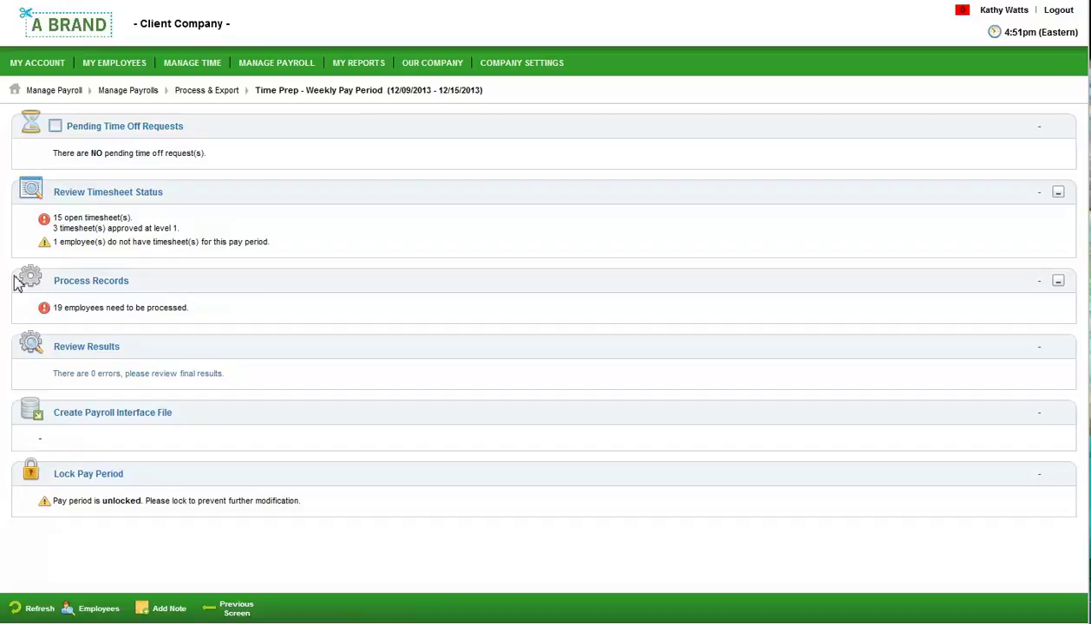
click(55, 128)
click(55, 128)
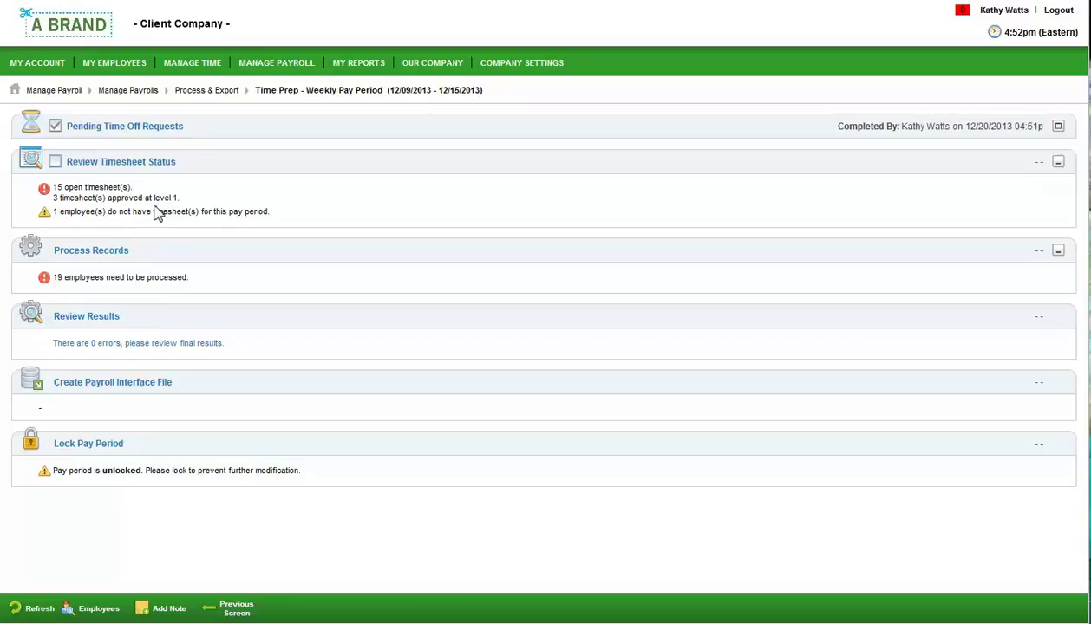
Open the unapproved timesheets report from Review Timesheet Status and view the first listed employee's approvers
click(130, 169)
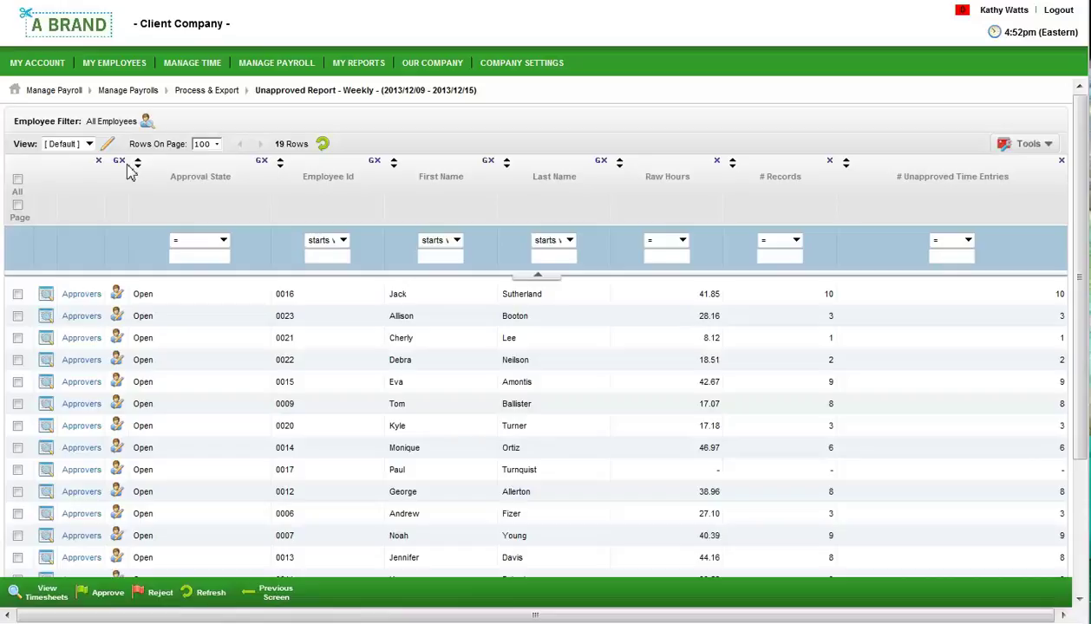
click(86, 295)
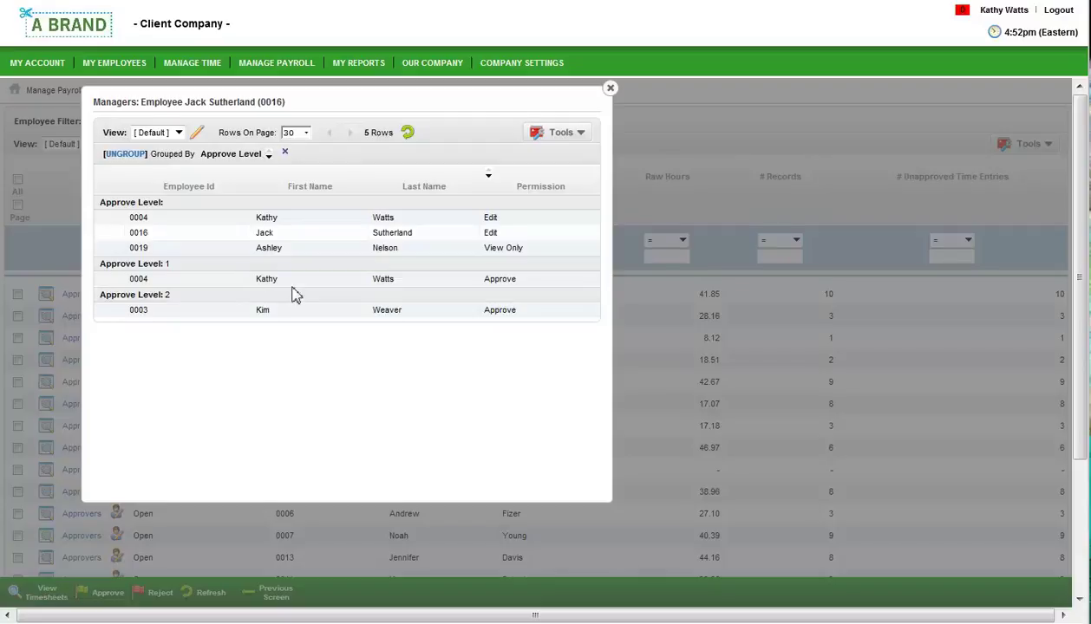
click(610, 88)
Approve the timesheets of the first three employees listed and return to the Weekly pay period's time prep checklist
click(18, 294)
click(17, 315)
click(18, 337)
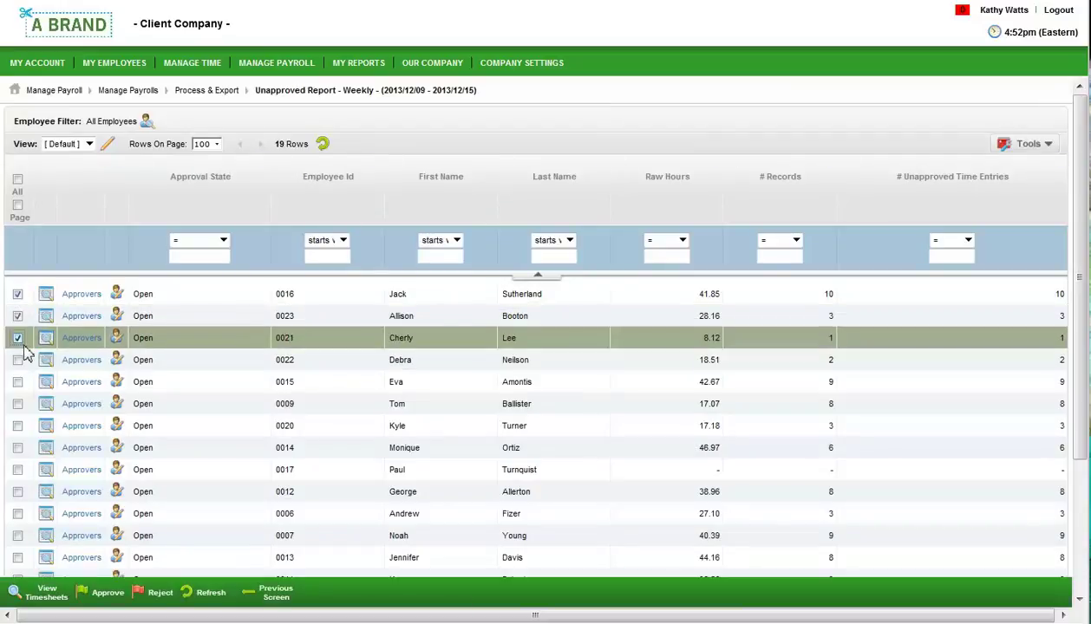
click(108, 595)
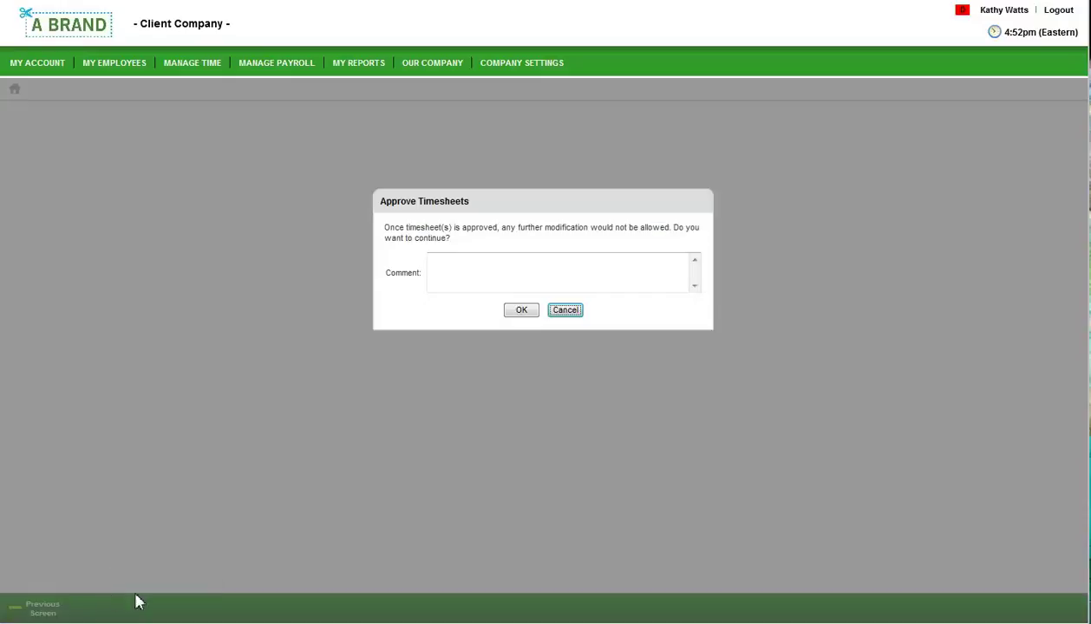
click(520, 312)
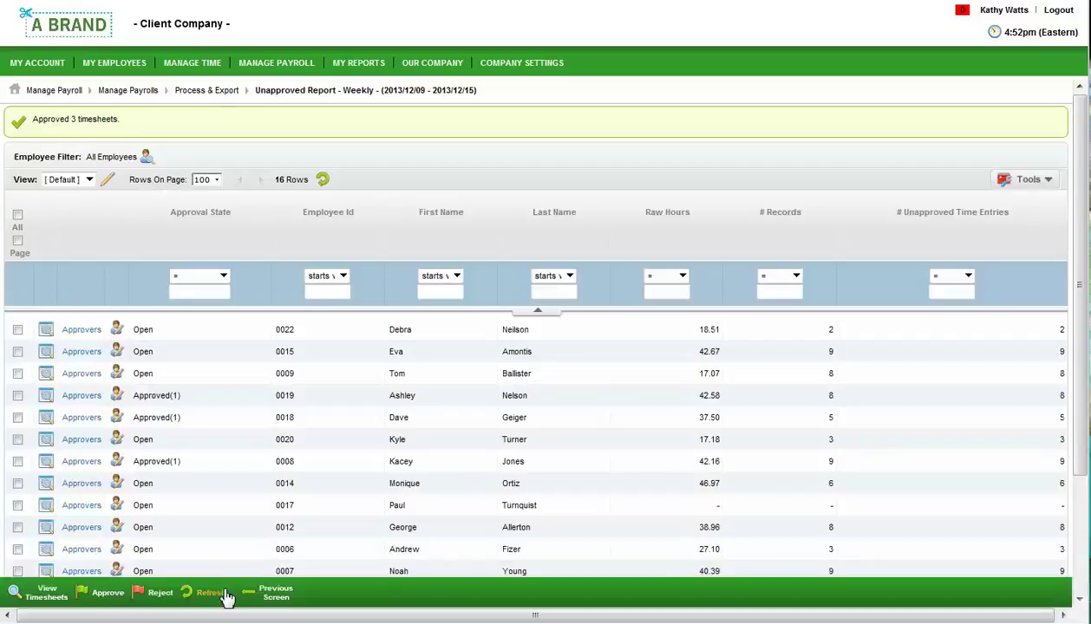
click(279, 597)
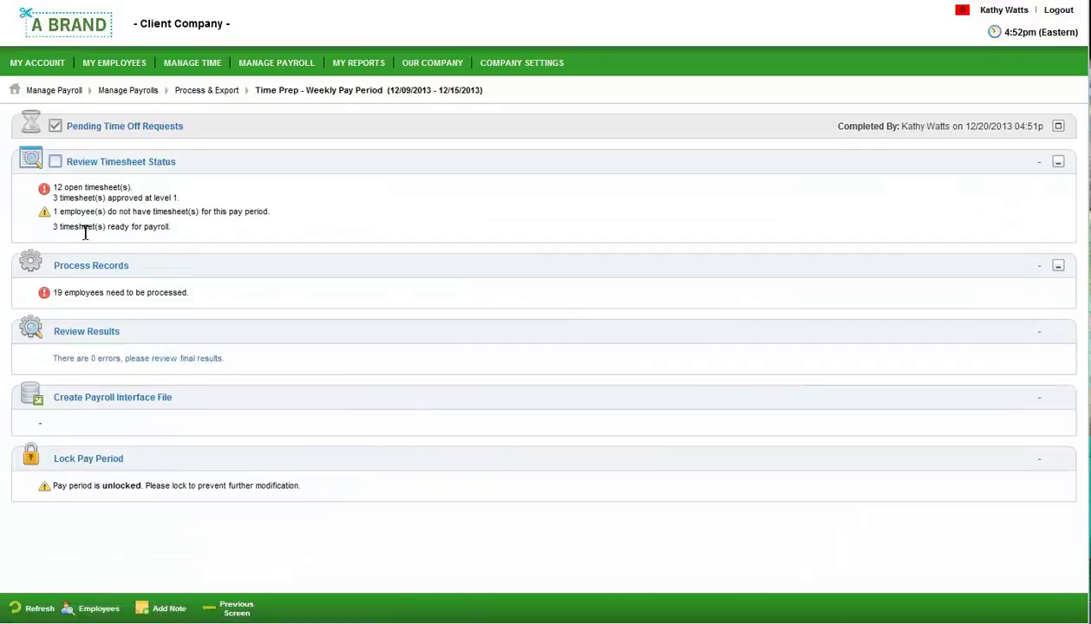